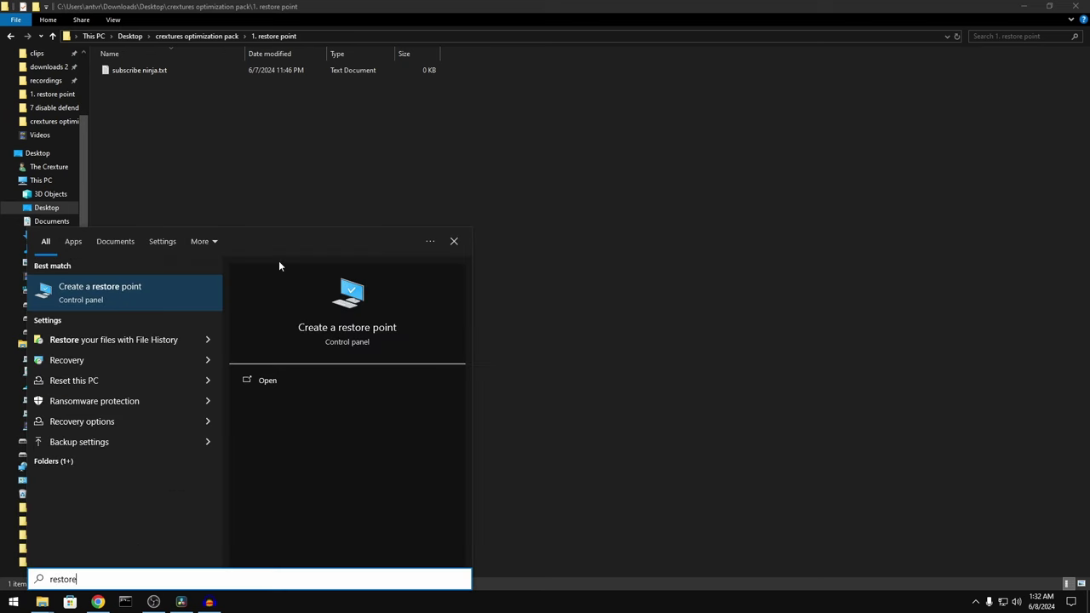
# Launch Create a restore point from the Start search results.
pyautogui.press('Return')
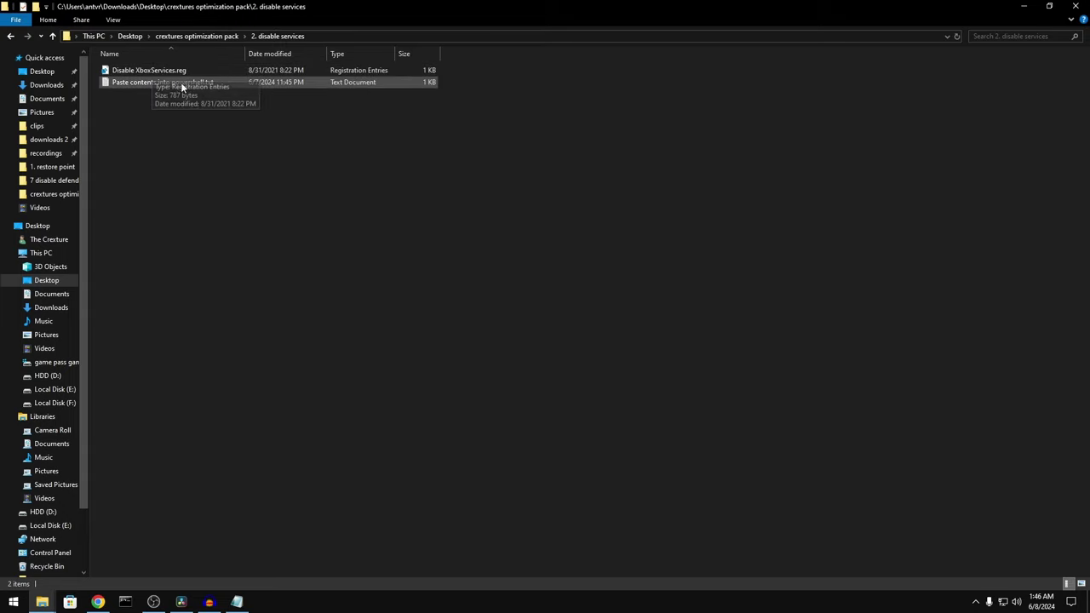
pyautogui.doubleClick(178, 81)
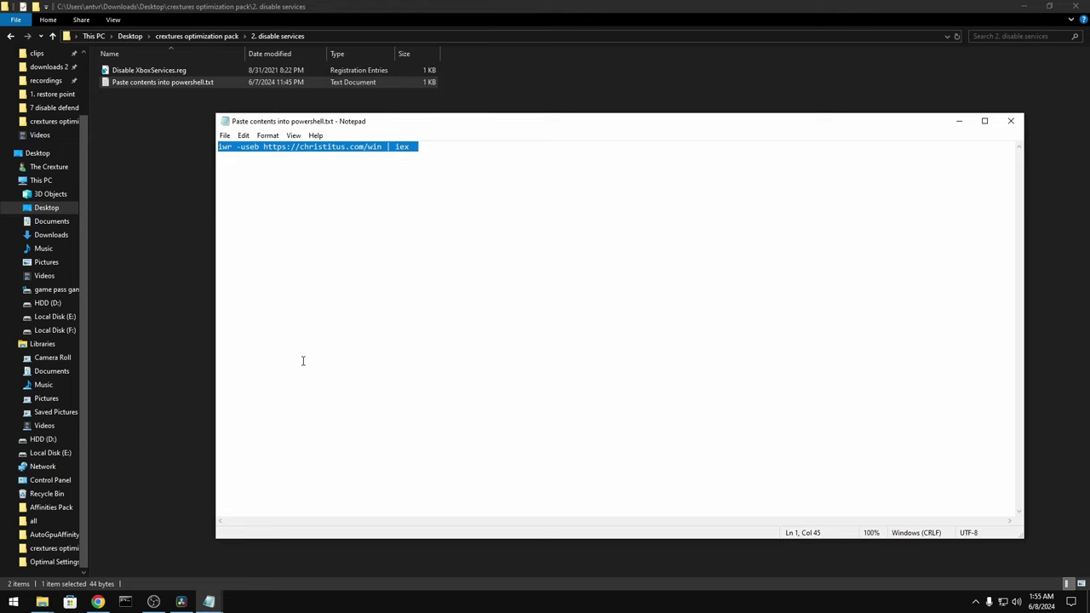
pyautogui.press('super')
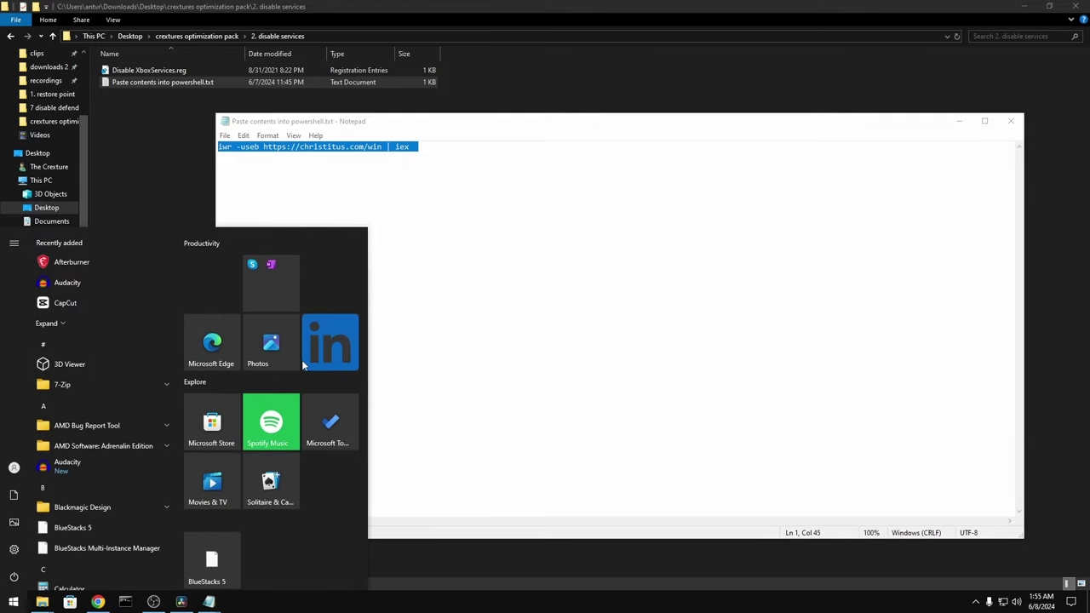
pyautogui.write('powe')
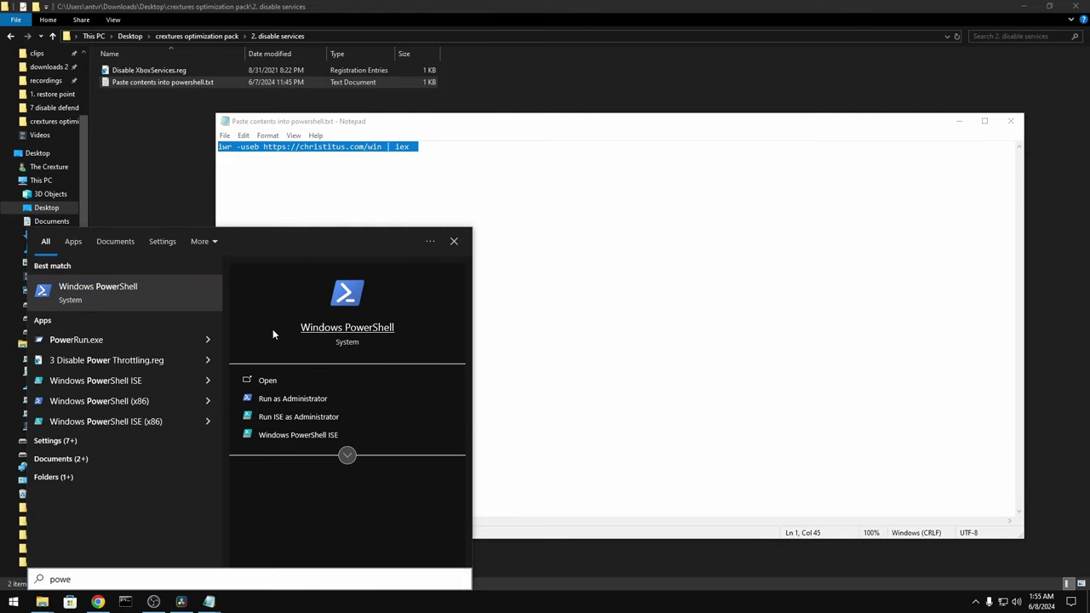
pyautogui.hotkey('ctrl', 'shift', 'Return')
pyautogui.rightClick(264, 198)
pyautogui.press('Return')
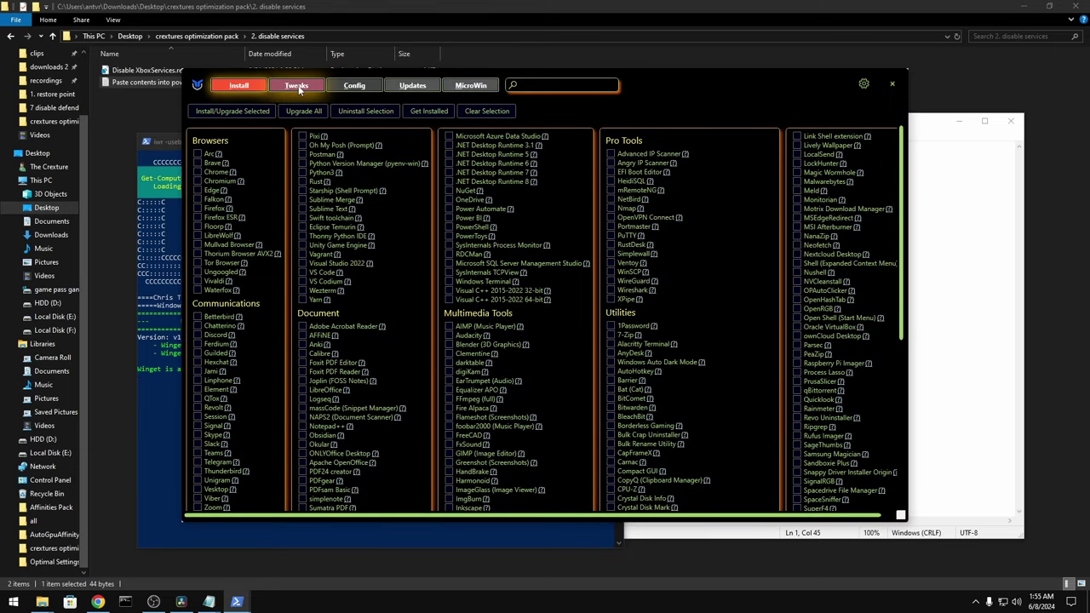
# Select Standard tweaks plus Copilot, Notification Tray/Calendar and OneDrive removal, then add Ultimate Performance profile.
pyautogui.click(298, 87)
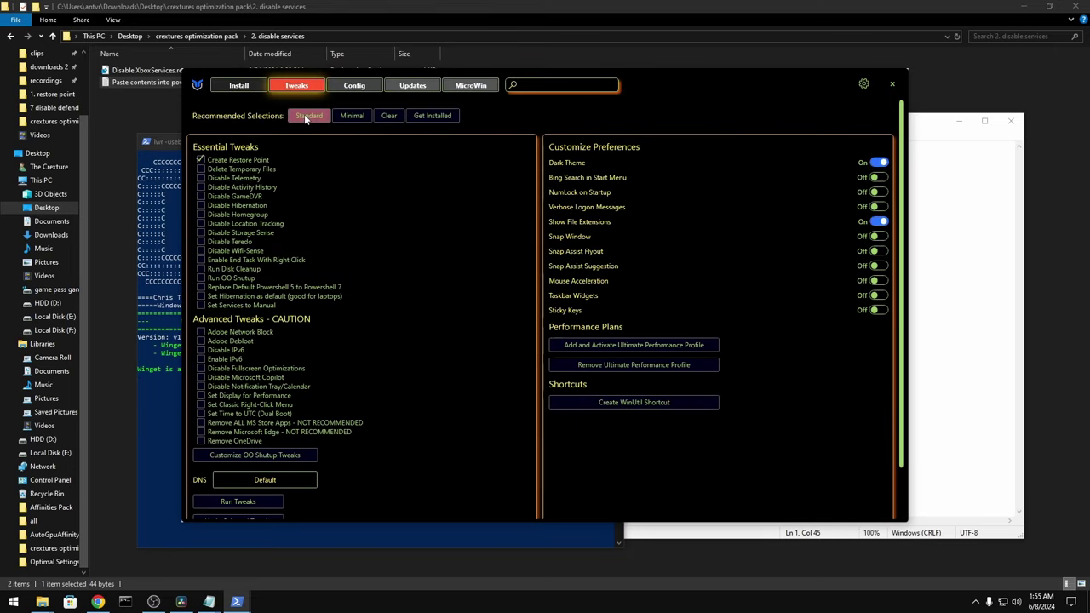
pyautogui.click(305, 117)
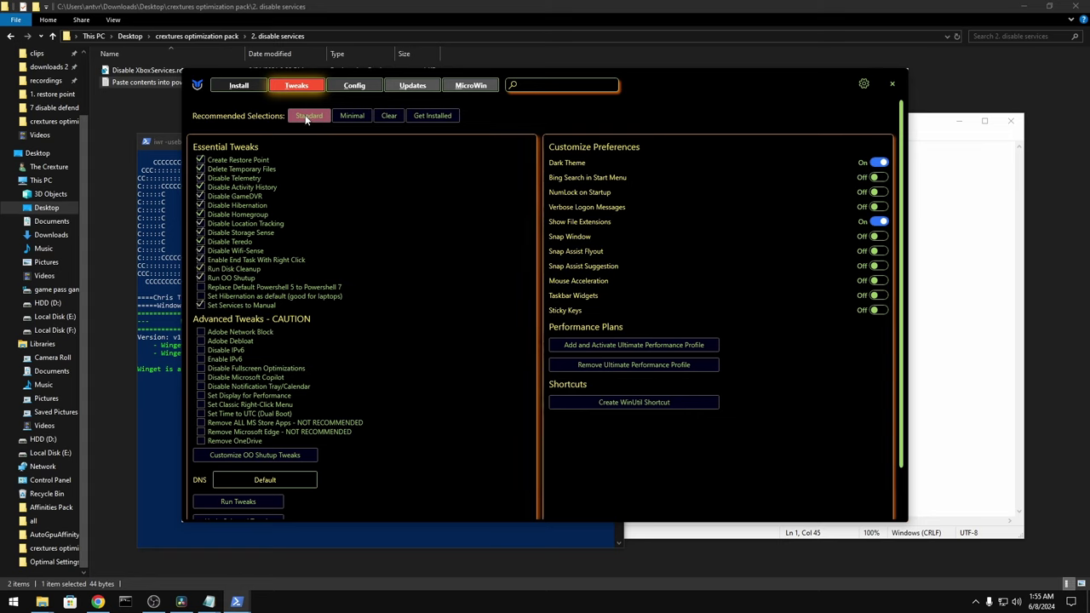
pyautogui.click(200, 377)
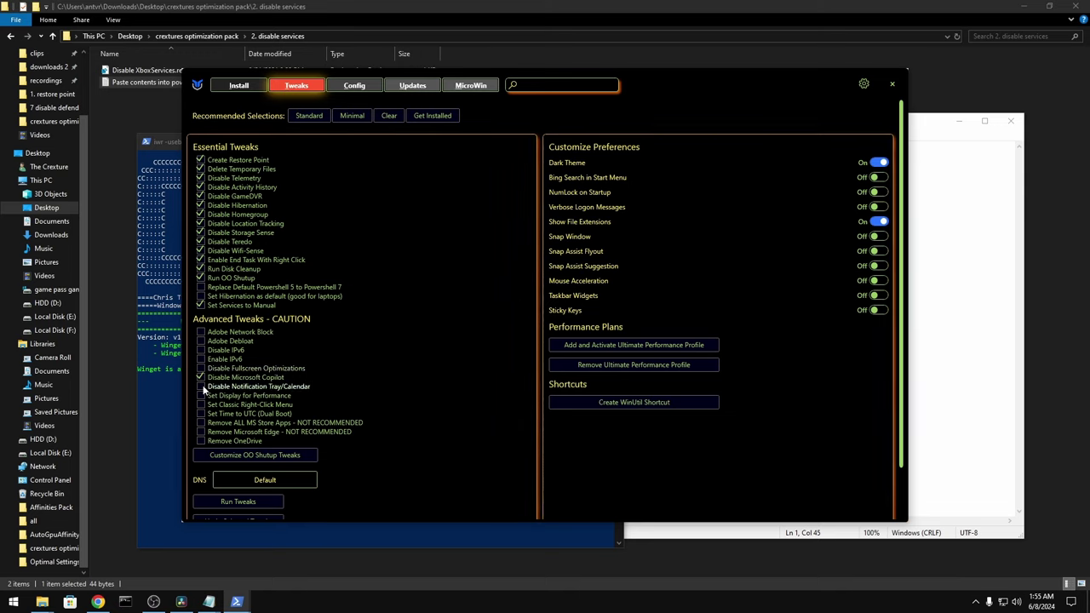
pyautogui.click(202, 388)
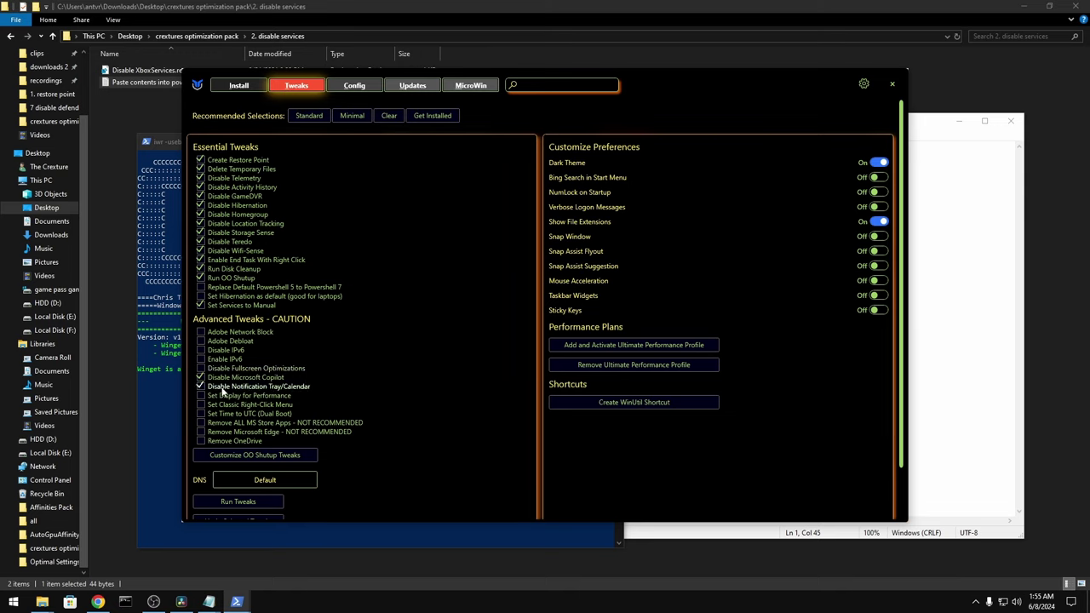
pyautogui.click(237, 439)
pyautogui.click(625, 344)
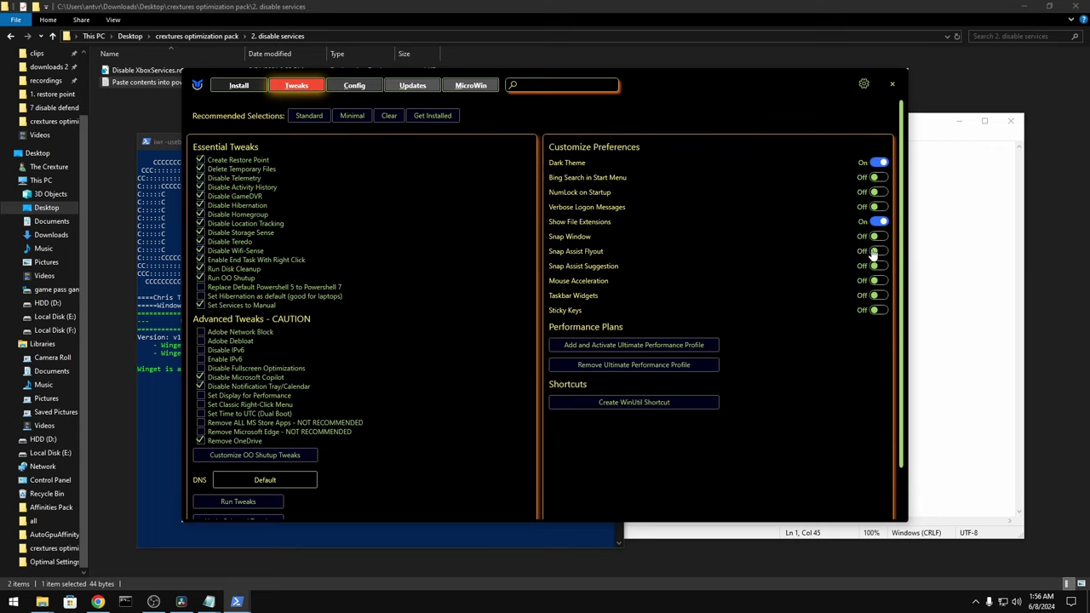
# Show the Updates page under WinUtil's Config tab to view update options.
pyautogui.click(354, 85)
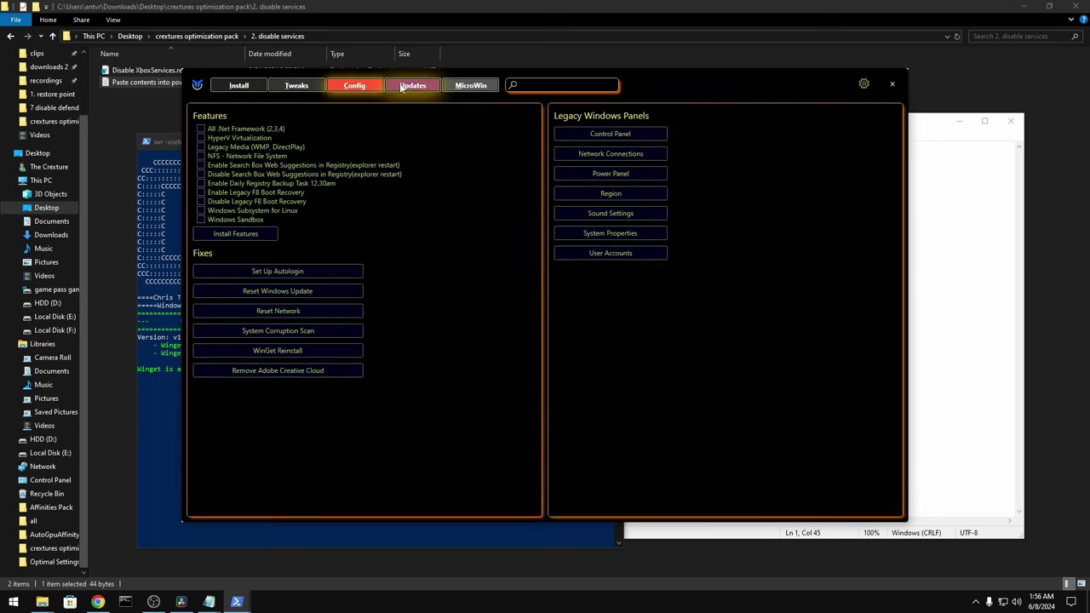
pyautogui.click(412, 85)
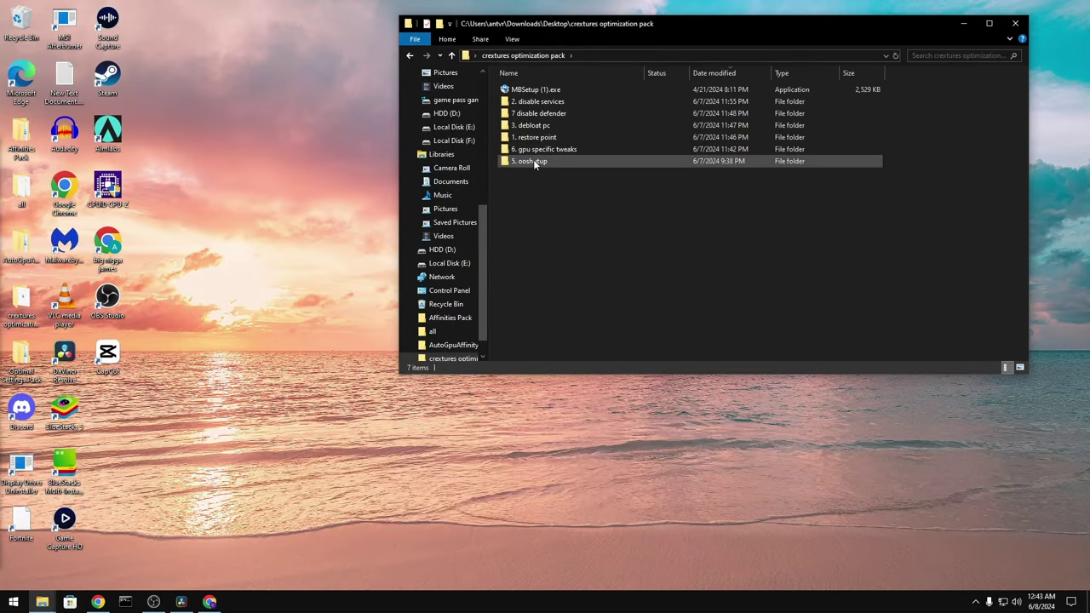
# Launch O&O ShutUp10++ from 5. ooshutup and import ooshutup settings crex.cfg.
pyautogui.doubleClick(536, 161)
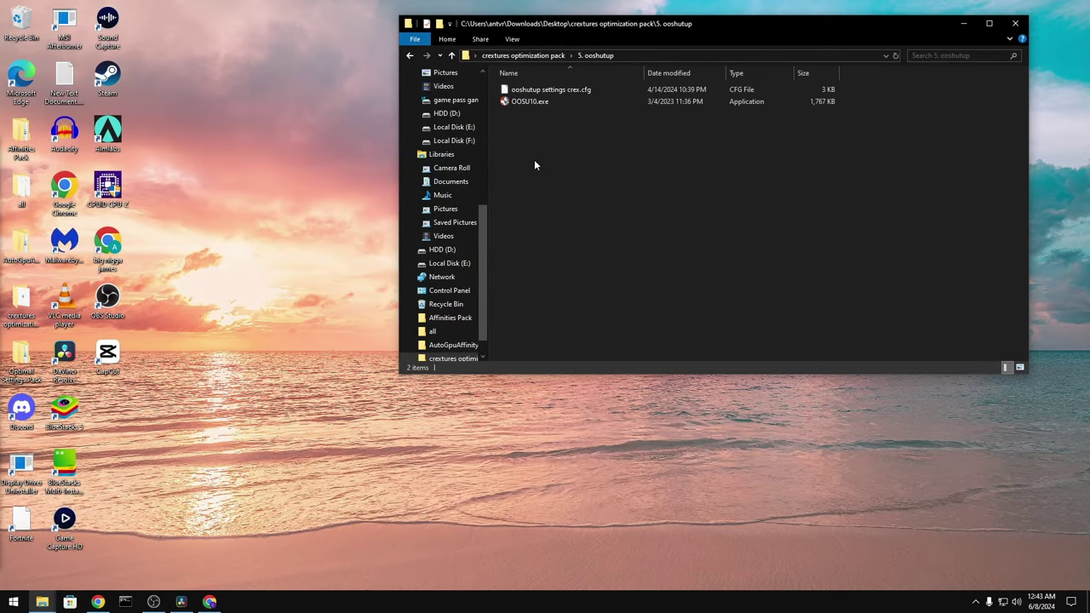
pyautogui.click(579, 103)
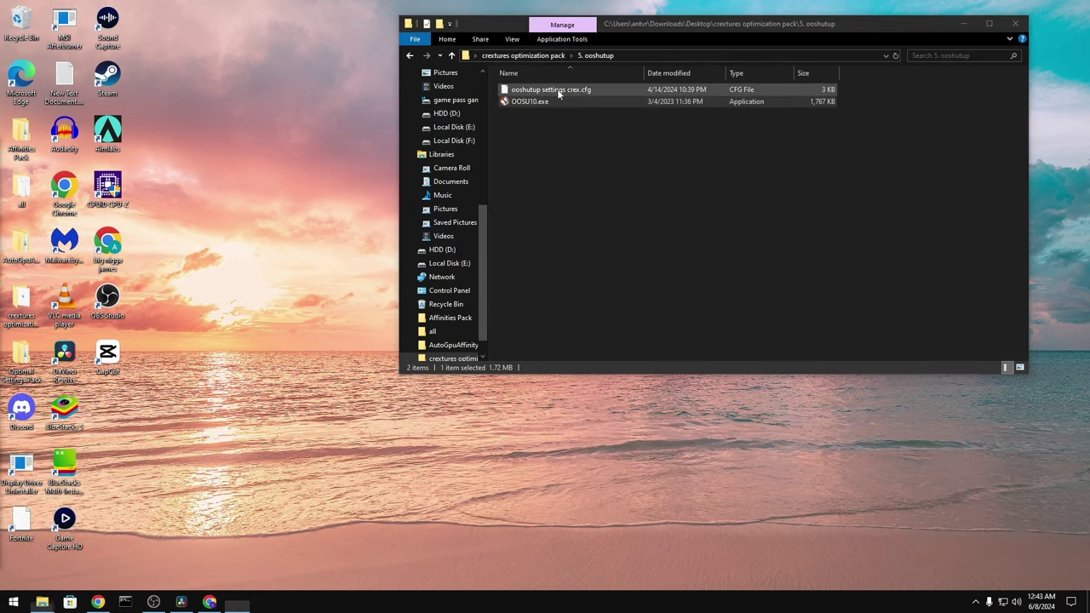
pyautogui.click(596, 261)
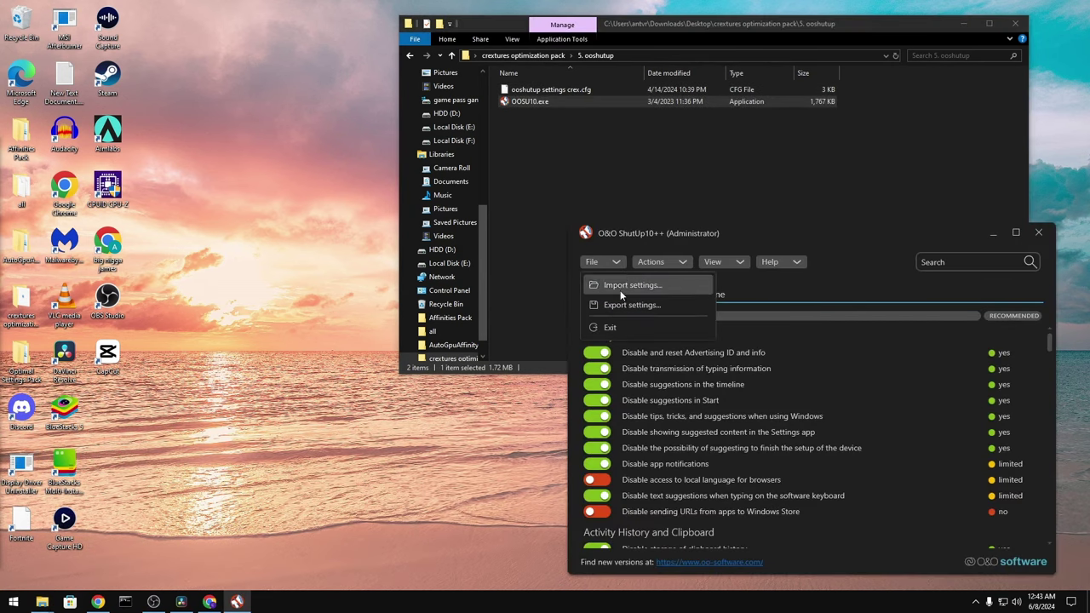
pyautogui.click(622, 286)
pyautogui.click(703, 296)
pyautogui.click(988, 504)
pyautogui.click(931, 439)
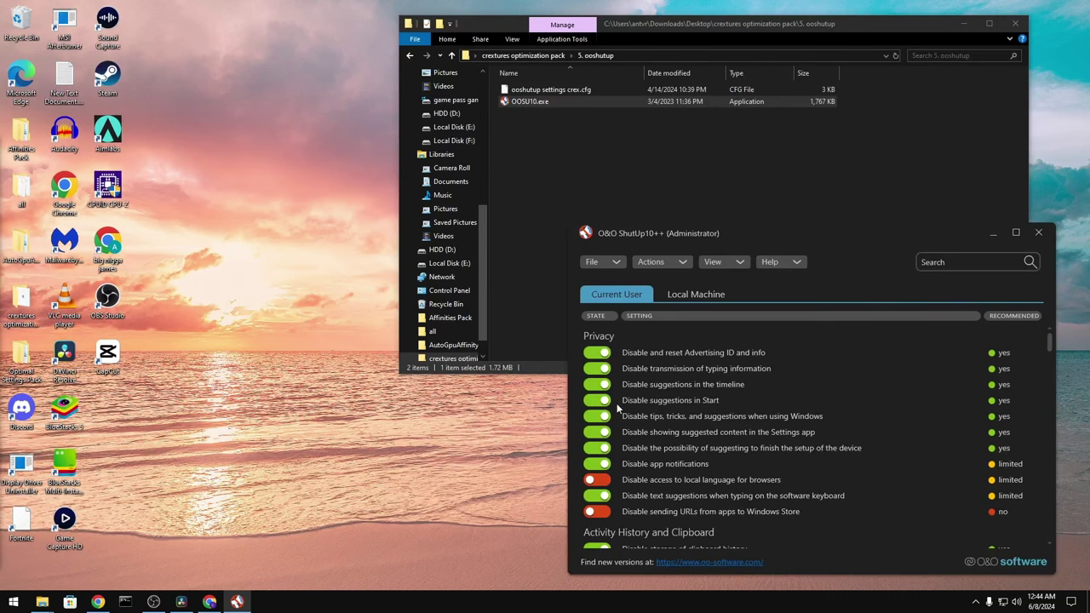
pyautogui.moveTo(1050, 345)
pyautogui.mouseDown()
pyautogui.moveTo(1050, 506)
pyautogui.moveTo(1049, 341)
pyautogui.mouseUp()
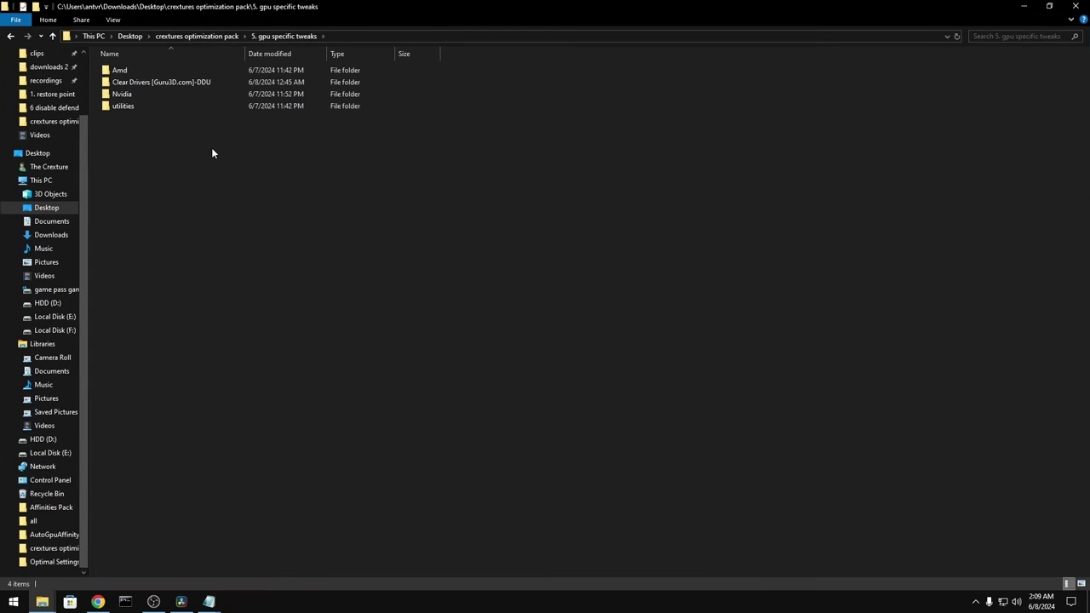
# Launch Display Driver Uninstaller from DDU v18.0.7.6, skip the Safe Mode warning, and keep AMD.
pyautogui.doubleClick(164, 82)
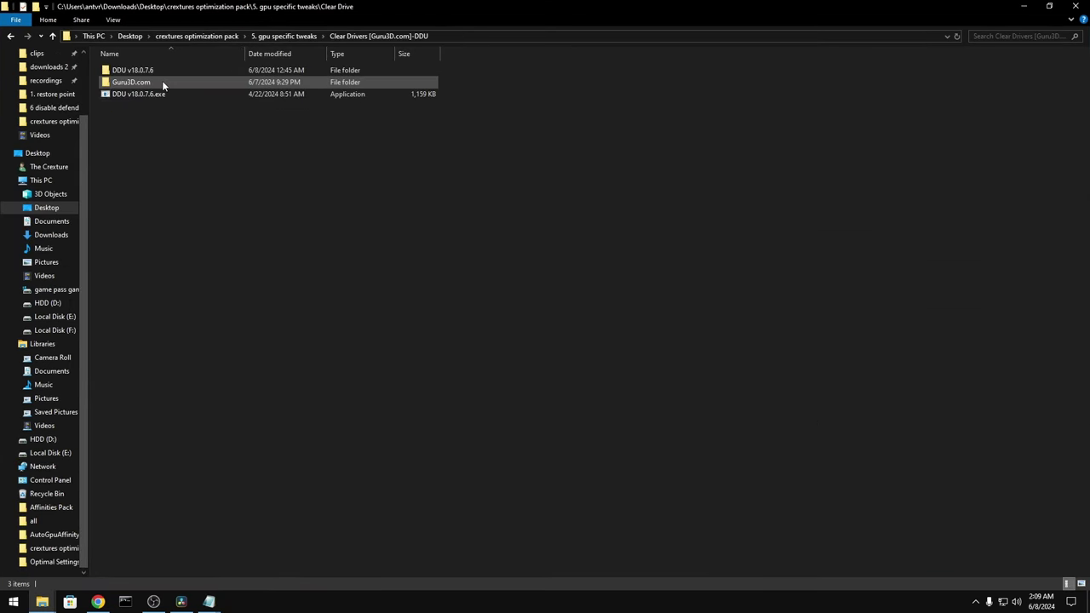
pyautogui.doubleClick(167, 71)
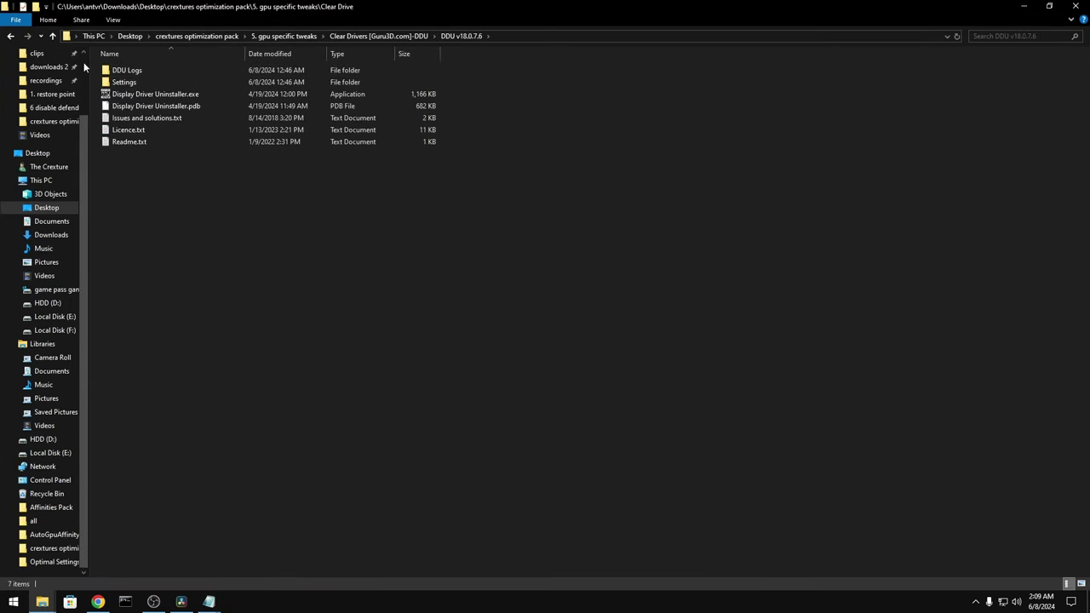
pyautogui.doubleClick(187, 100)
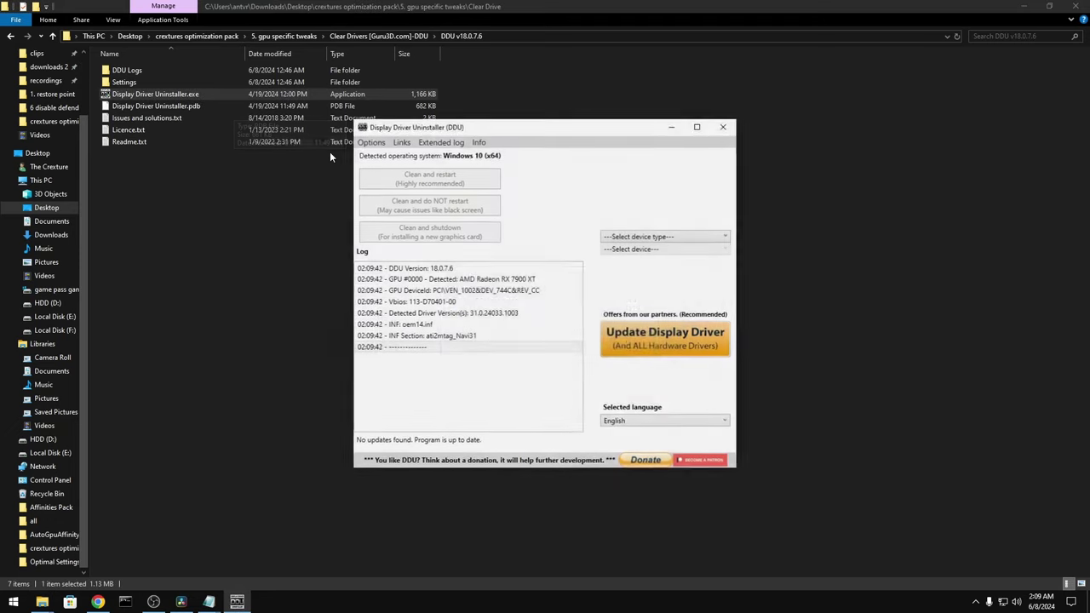
pyautogui.click(646, 346)
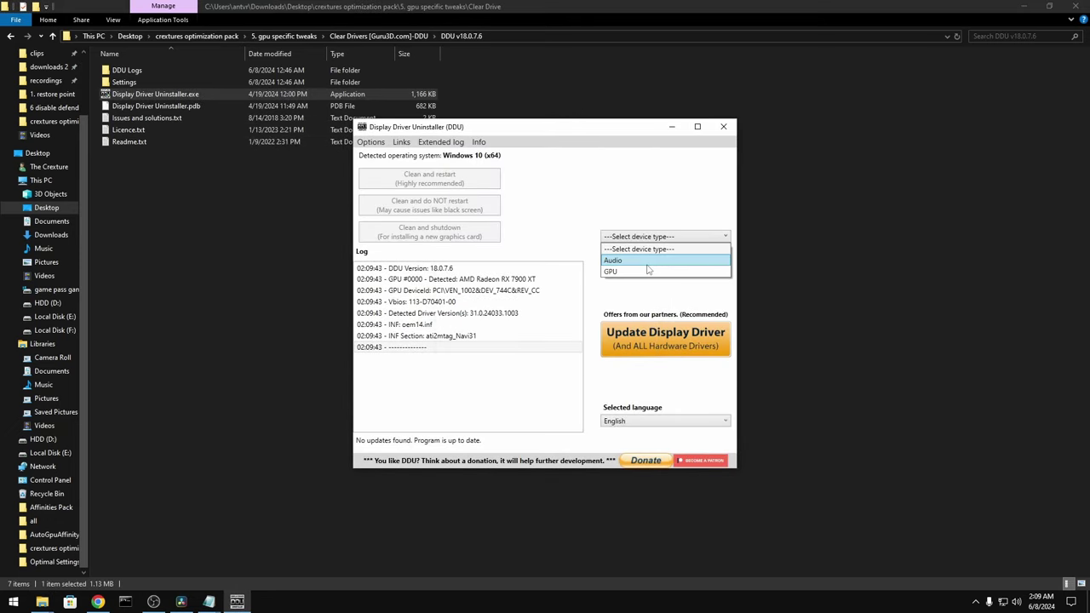
pyautogui.click(645, 248)
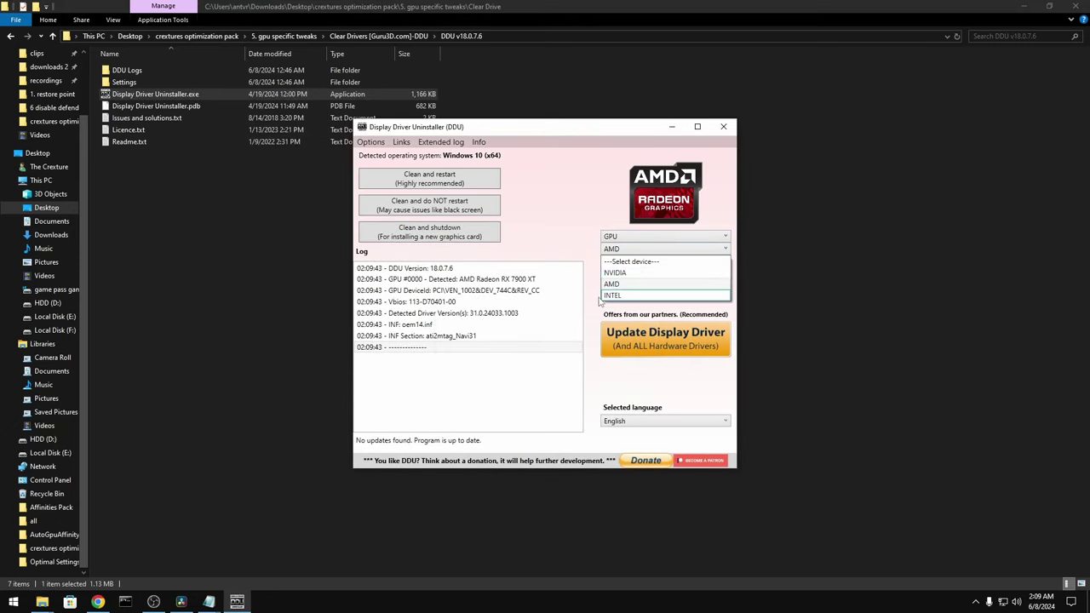
pyautogui.click(475, 231)
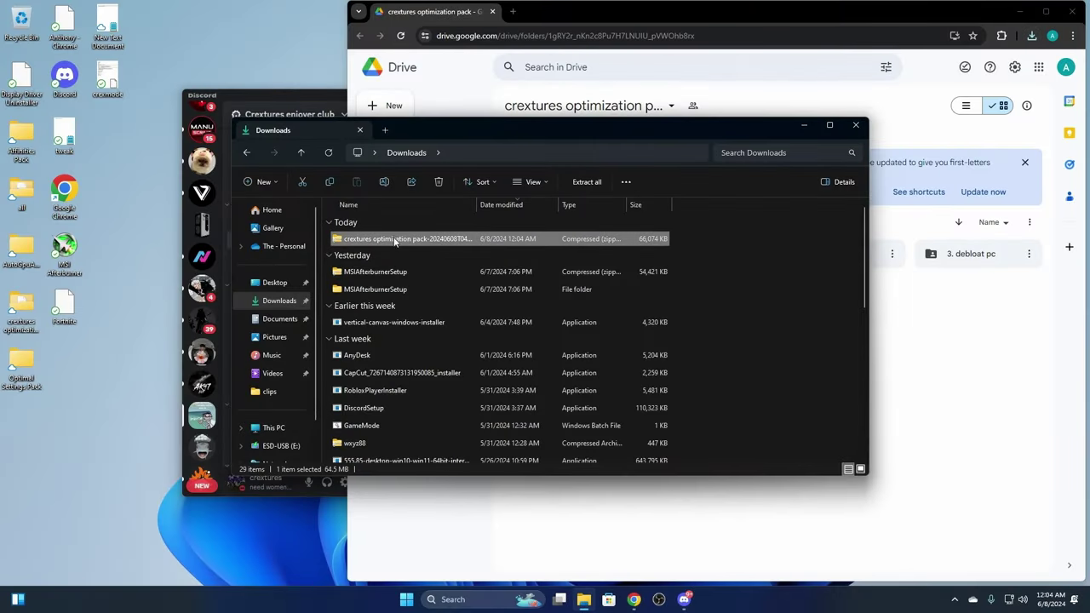
# Extract all files from the downloaded crextures optimization pack zip.
pyautogui.rightClick(394, 241)
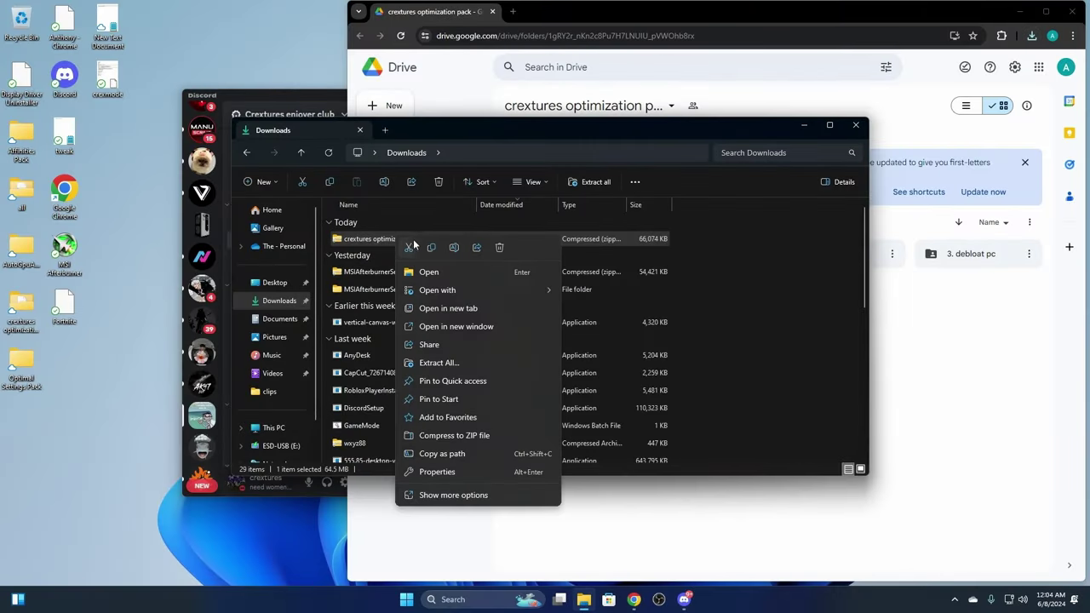
pyautogui.click(447, 361)
pyautogui.click(656, 406)
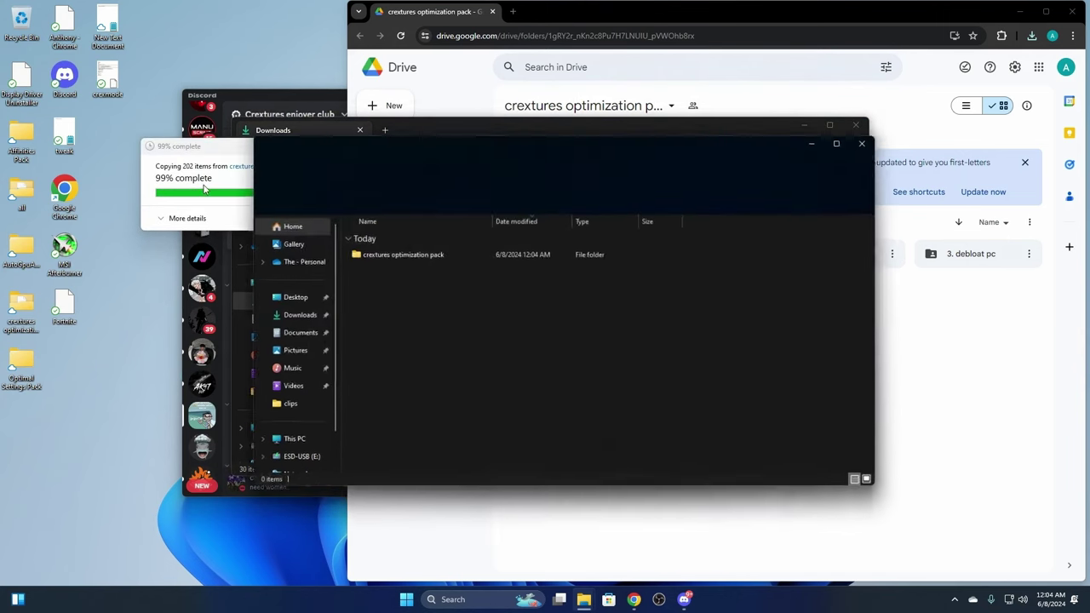
# Open crextures optimization pack > 6. gpu specific tweaks > Nvidia.
pyautogui.doubleClick(409, 255)
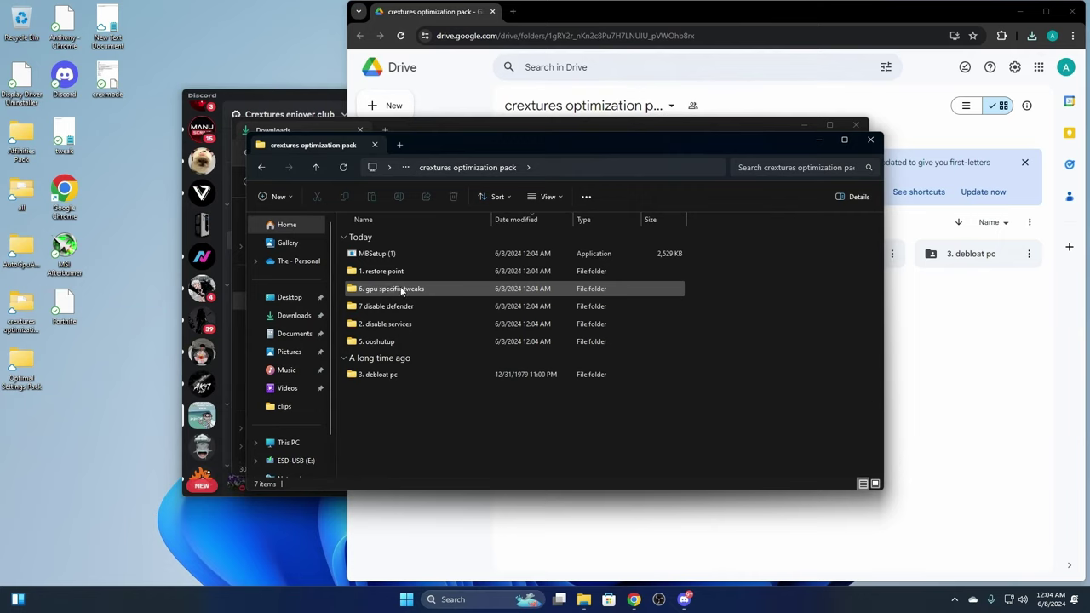
pyautogui.doubleClick(401, 288)
pyautogui.doubleClick(395, 301)
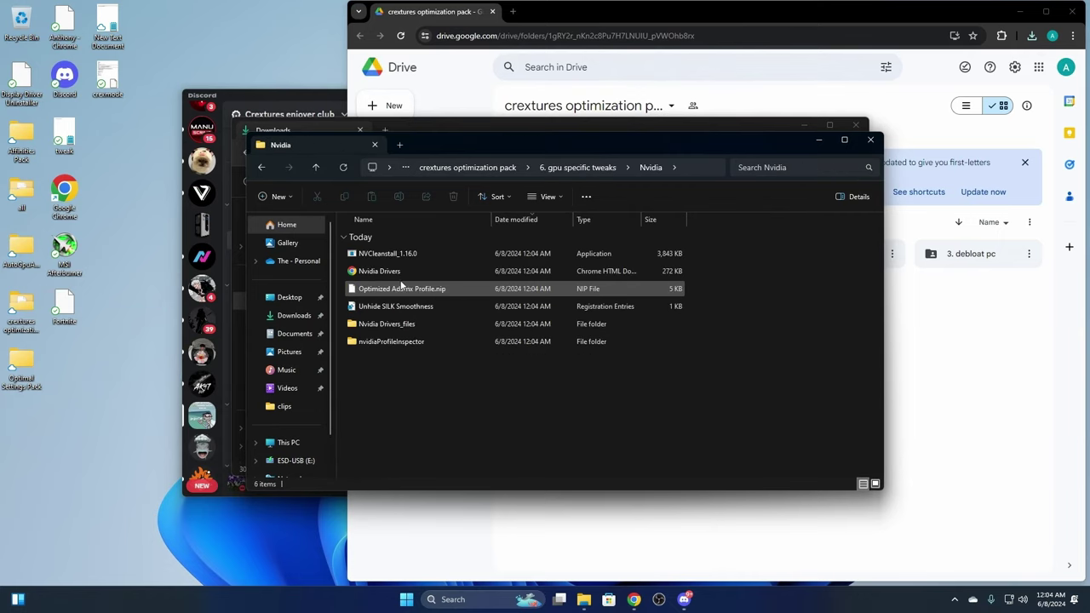
# Launch NVCleanstall and use the downloaded 555.85 driver installer from disk.
pyautogui.doubleClick(396, 255)
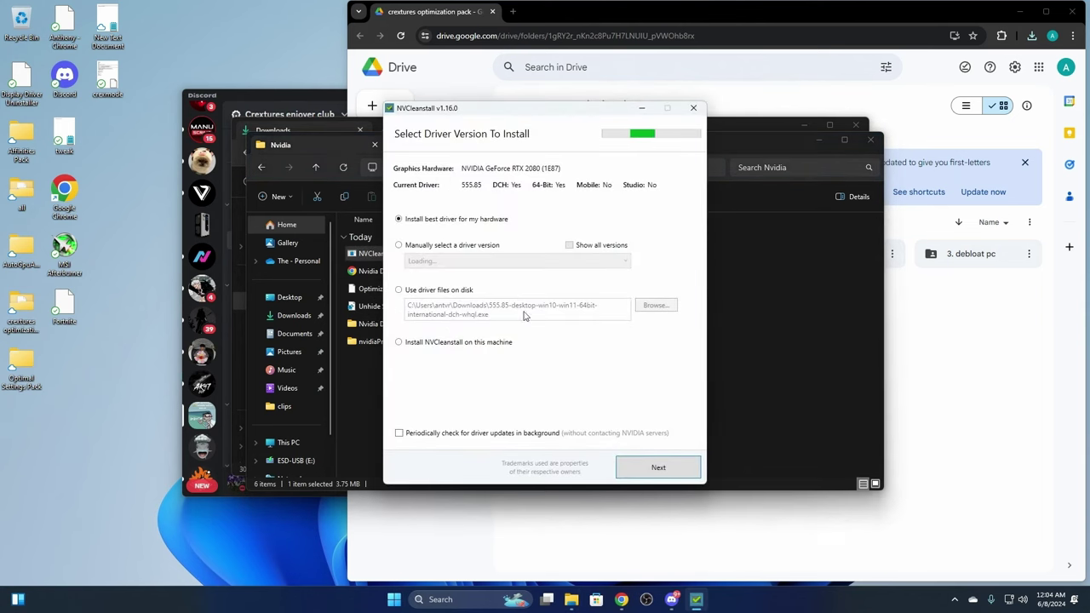
pyautogui.click(412, 290)
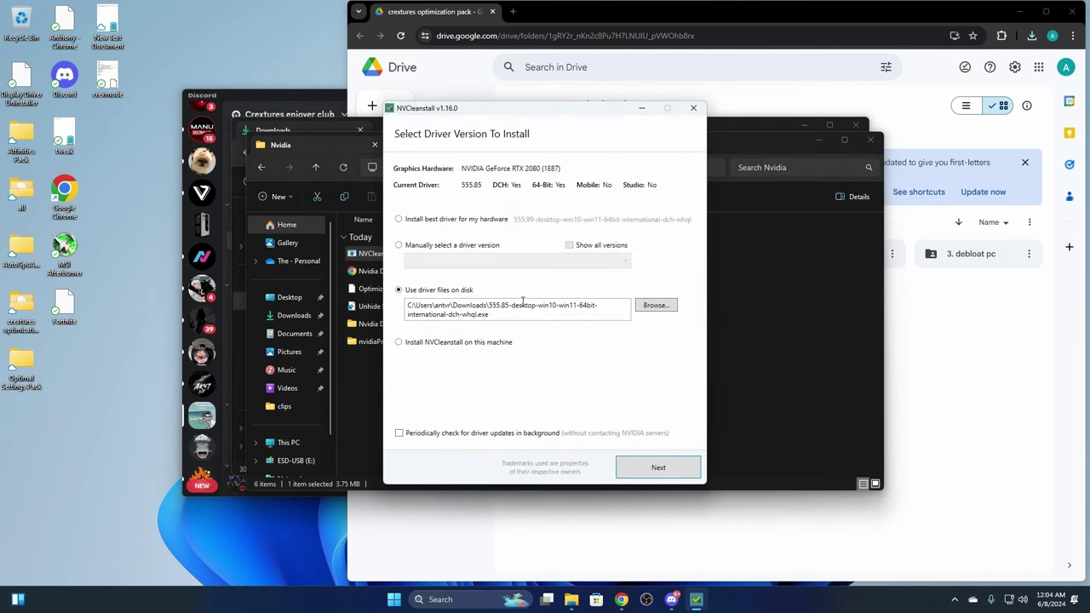
pyautogui.click(654, 306)
pyautogui.scroll(-5, 558, 254)
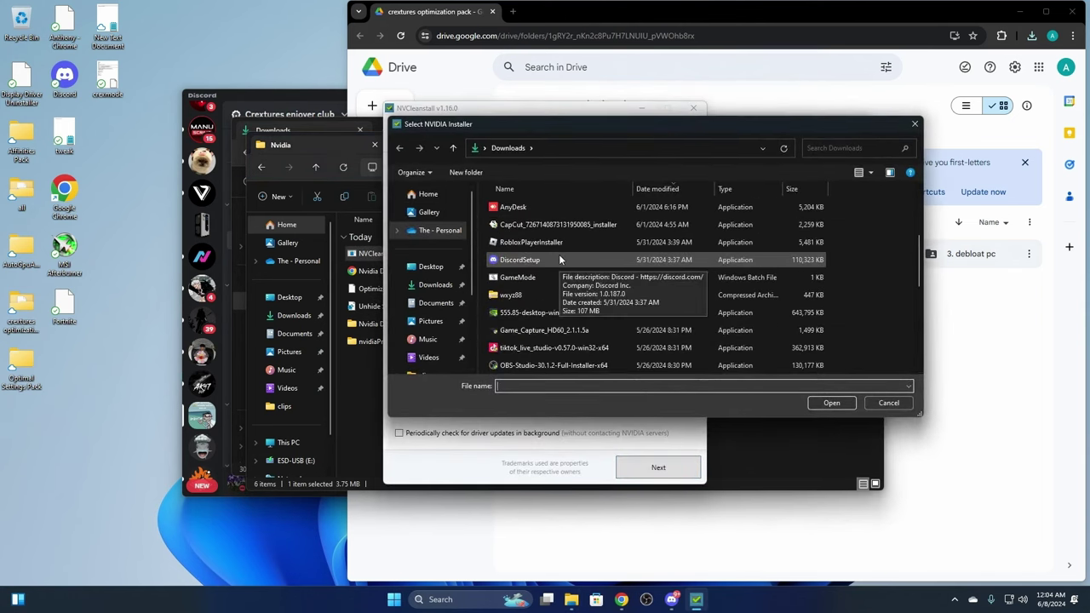
pyautogui.click(559, 259)
pyautogui.click(834, 404)
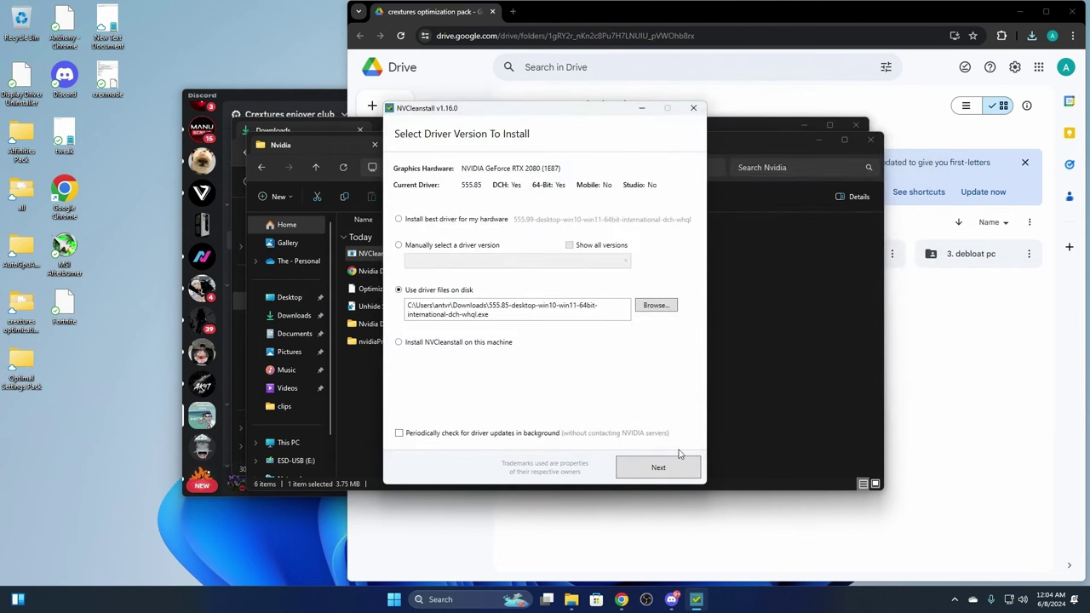
pyautogui.click(671, 461)
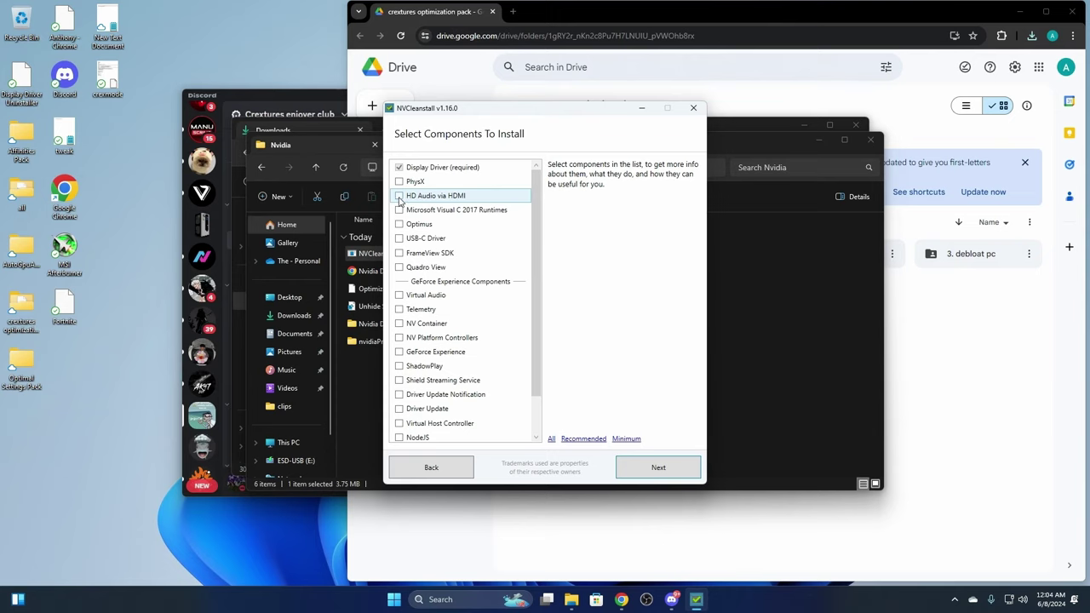
# Leave HD Audio via HDMI unchecked, keeping only the display driver, and start unpacking.
pyautogui.click(399, 197)
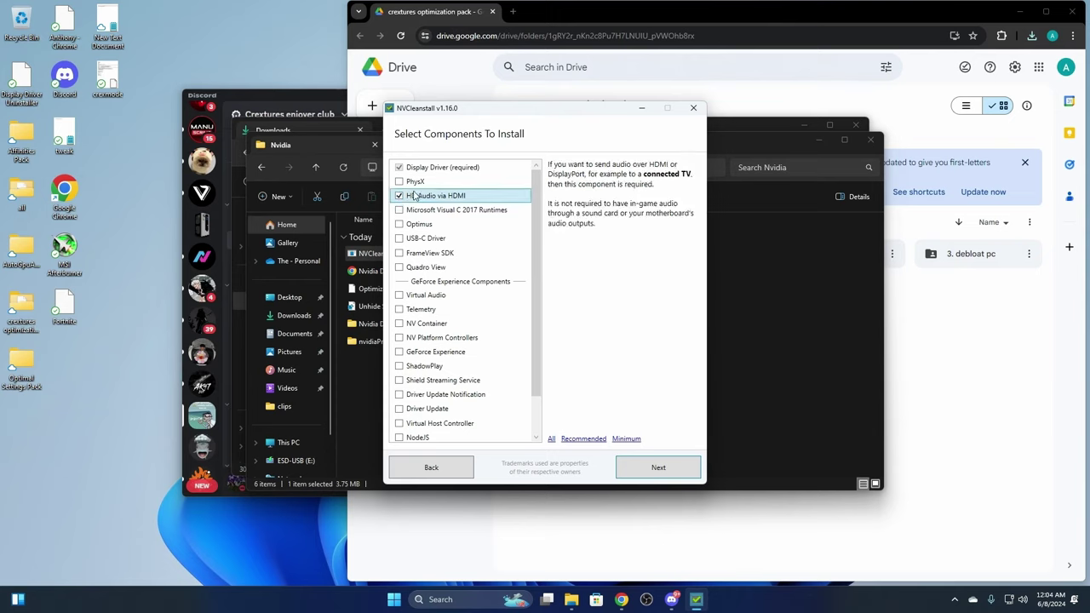
pyautogui.click(399, 197)
pyautogui.scroll(-1, 429, 349)
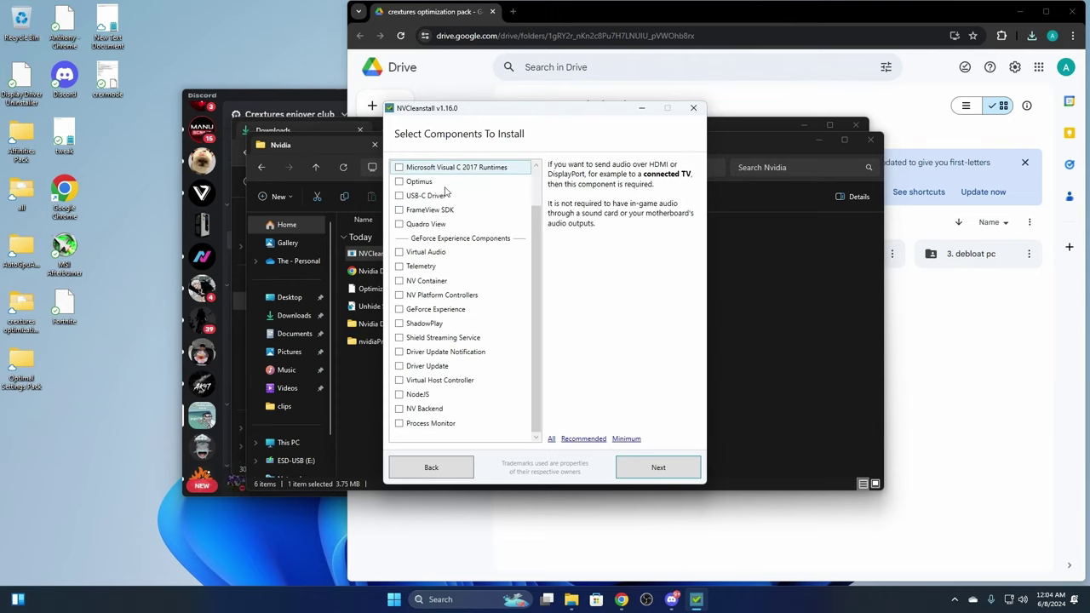
pyautogui.scroll(1, 439, 358)
pyautogui.click(649, 466)
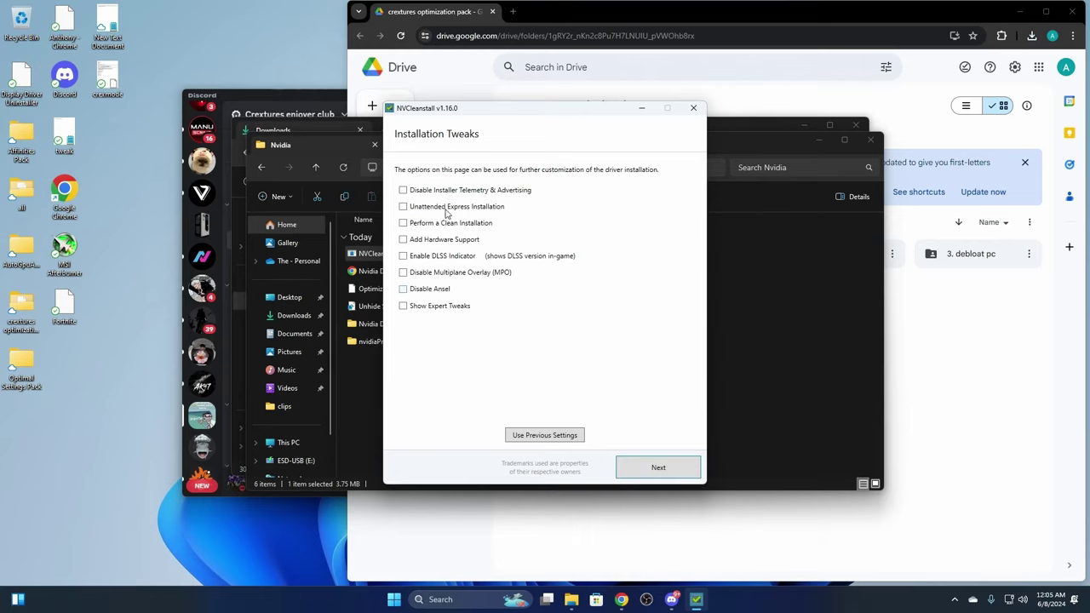
# Disable installer telemetry and MPO, enable unattended express install, skip clean install, show expert tweaks.
pyautogui.click(446, 192)
pyautogui.click(440, 209)
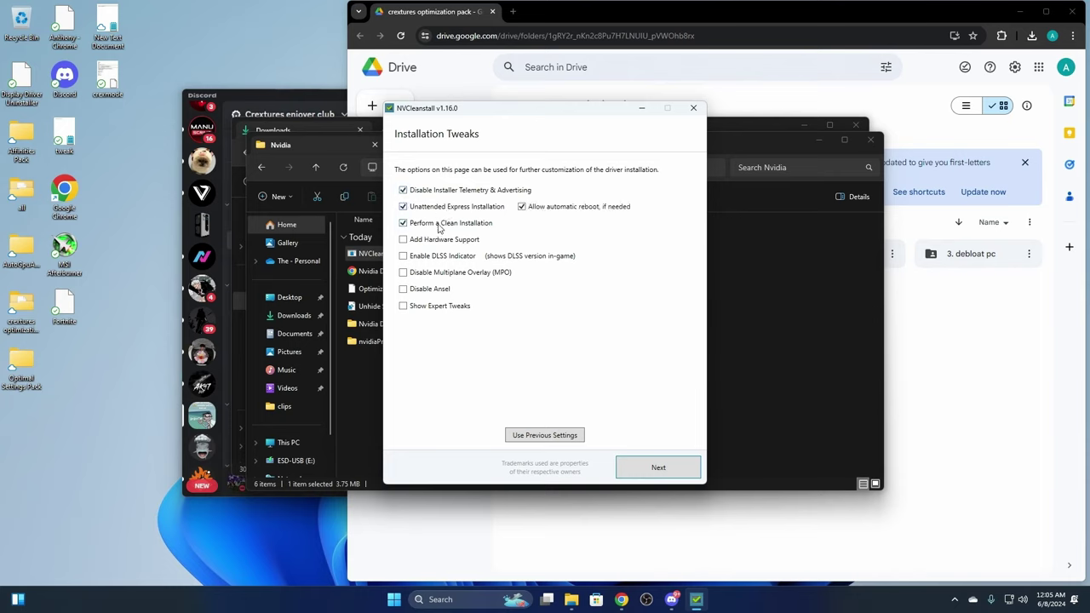
pyautogui.click(442, 226)
pyautogui.click(435, 274)
pyautogui.click(424, 309)
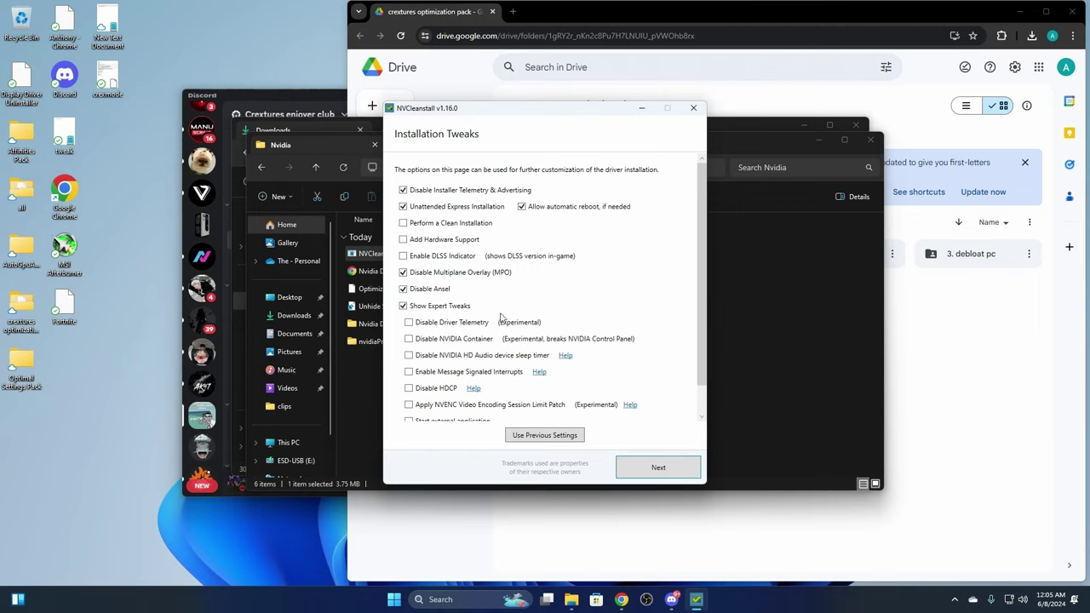
# Disable driver telemetry, enable message signaled interrupts, then close NVCleanstall.
pyautogui.scroll(-1, 568, 305)
pyautogui.click(438, 298)
pyautogui.scroll(-2, 426, 340)
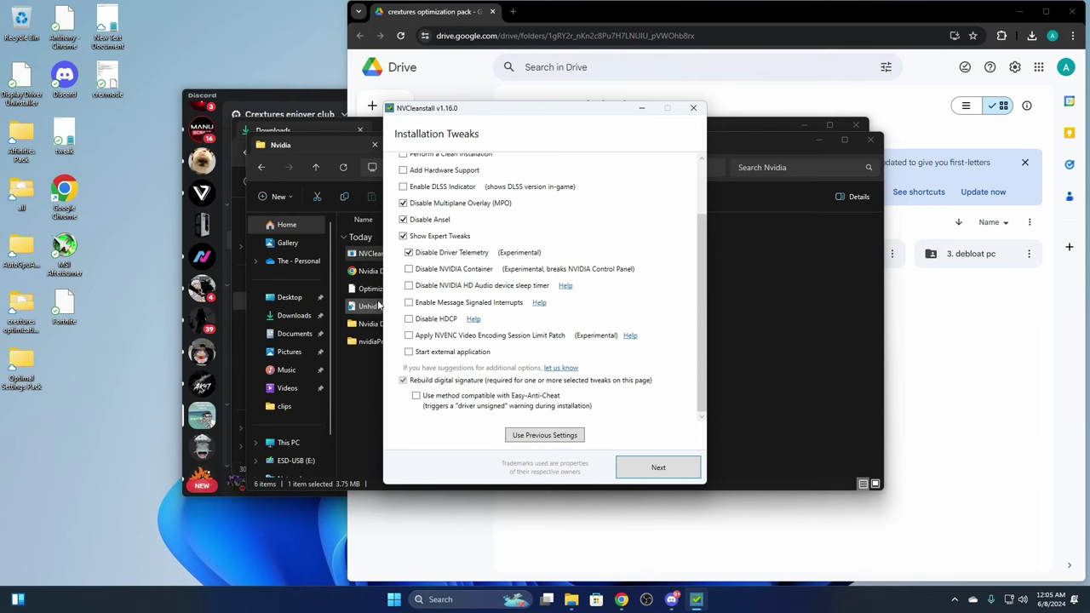
pyautogui.moveTo(494, 114); pyautogui.dragTo(544, 90)
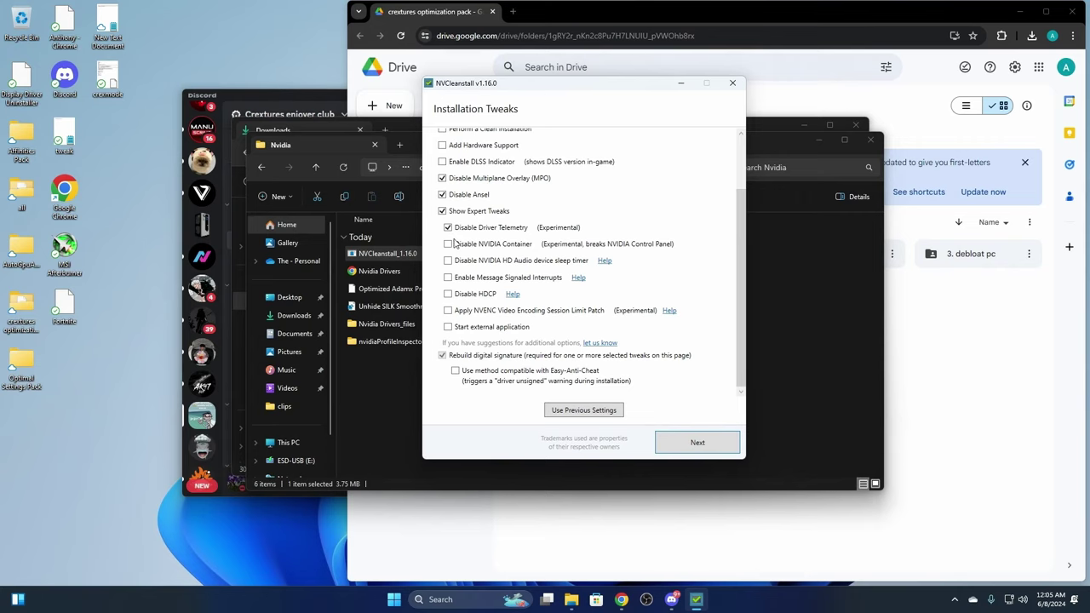
pyautogui.moveTo(555, 85); pyautogui.dragTo(633, 103)
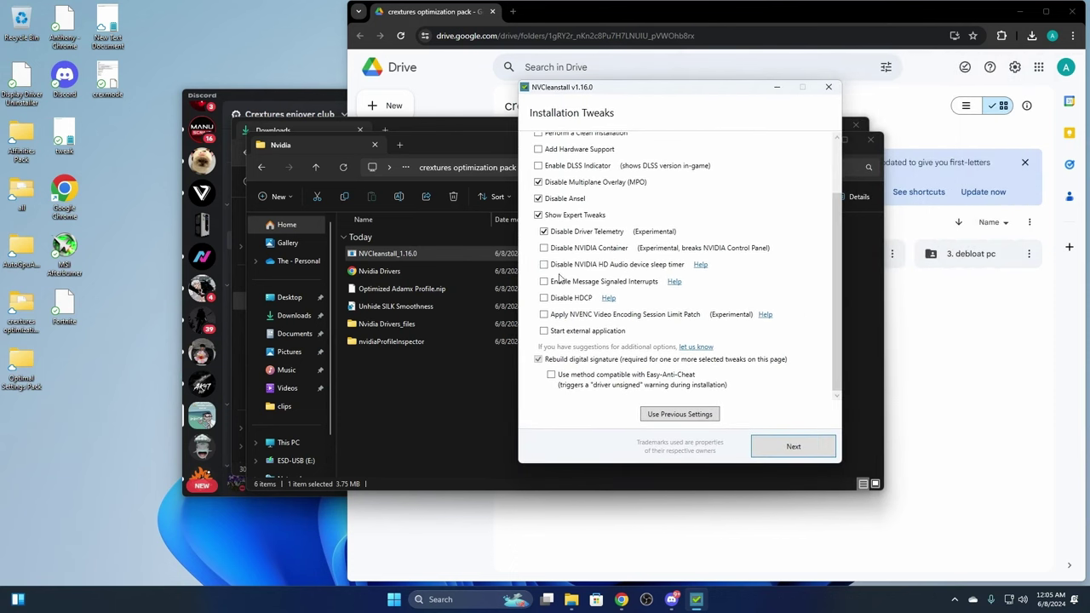
pyautogui.click(572, 281)
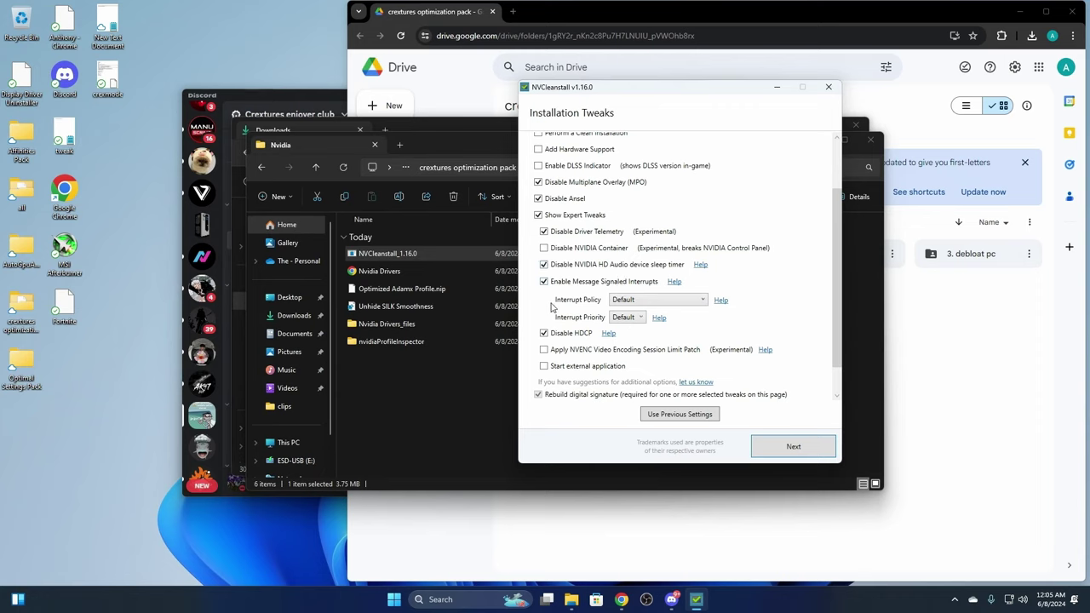
pyautogui.scroll(-3, 566, 373)
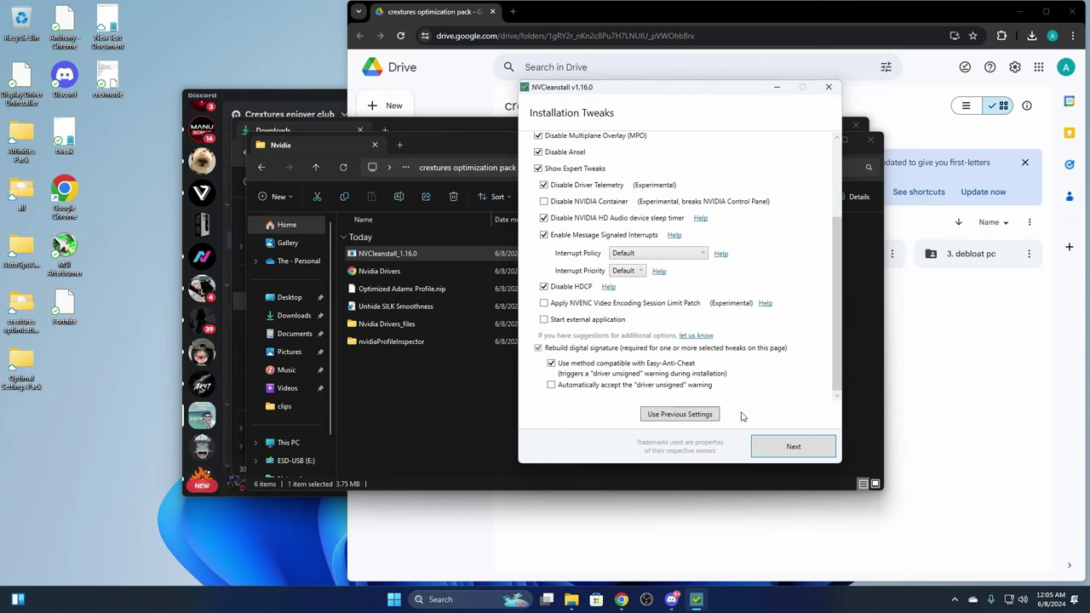
pyautogui.click(769, 446)
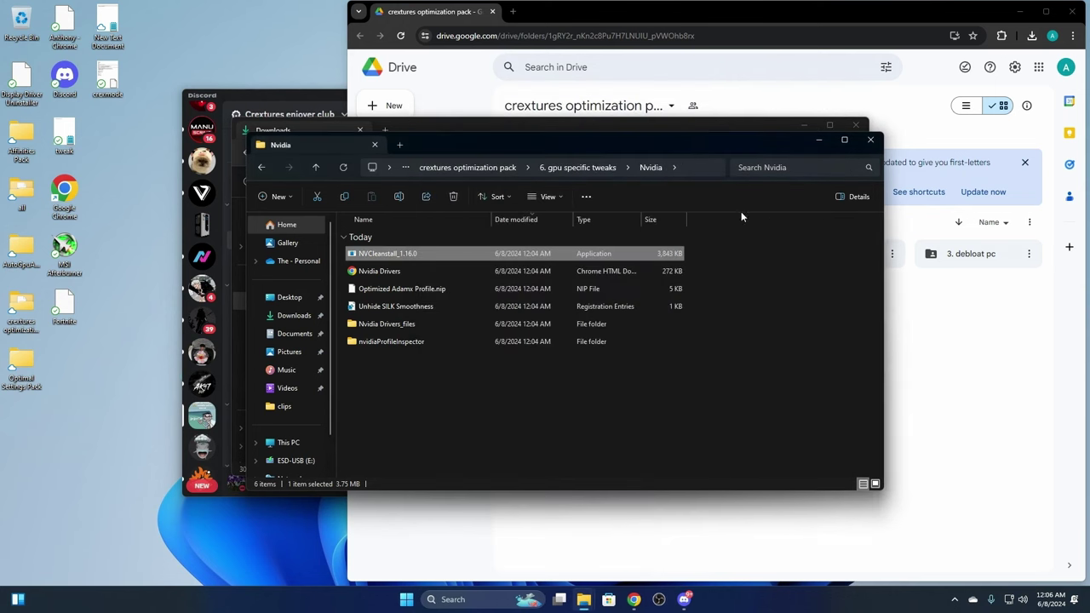
# Close the extra Explorer windows and apply Unhide SILK Smoothness.reg from the Nvidia folder.
pyautogui.click(870, 140)
pyautogui.click(855, 124)
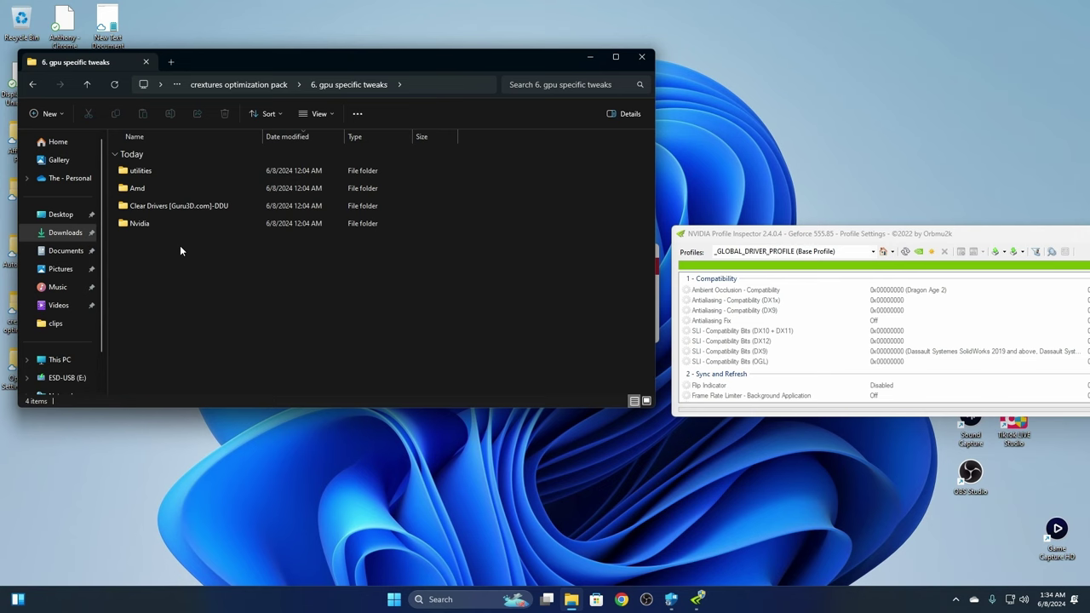
pyautogui.doubleClick(164, 222)
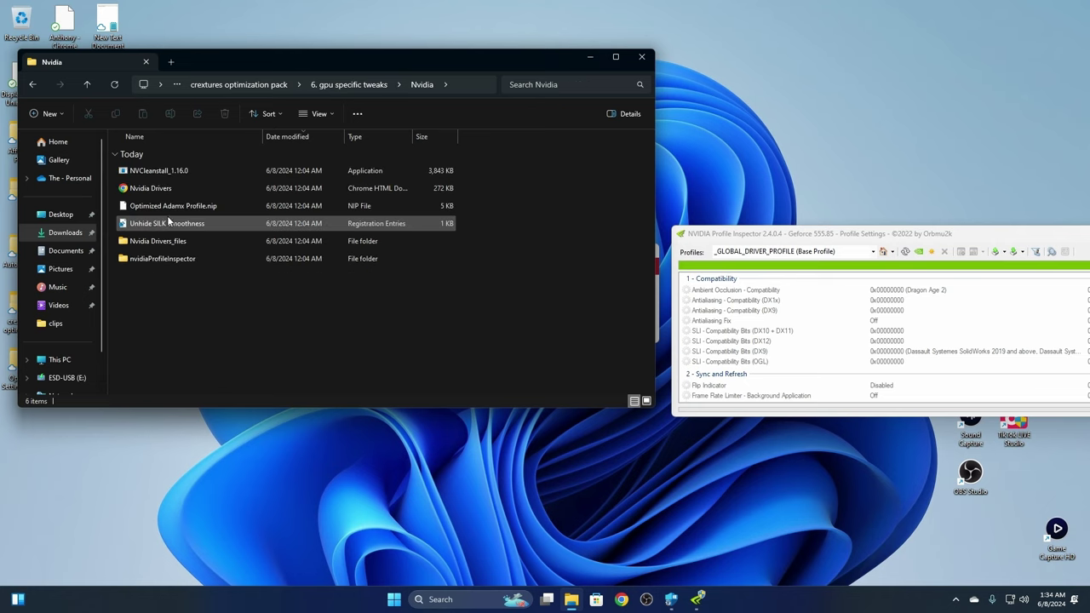
pyautogui.doubleClick(168, 223)
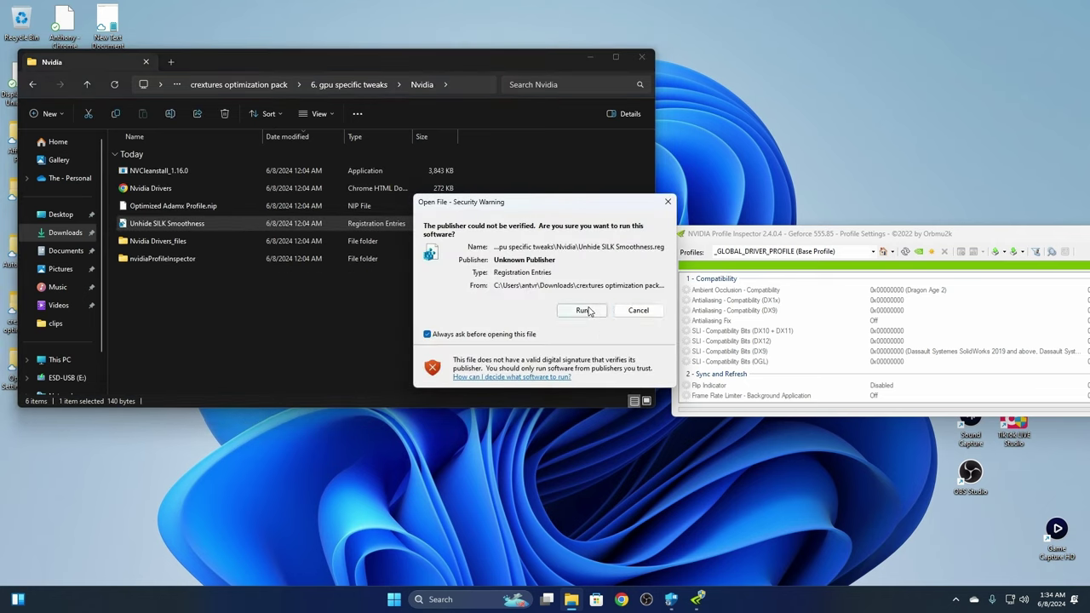
pyautogui.click(584, 310)
pyautogui.click(629, 317)
pyautogui.click(661, 333)
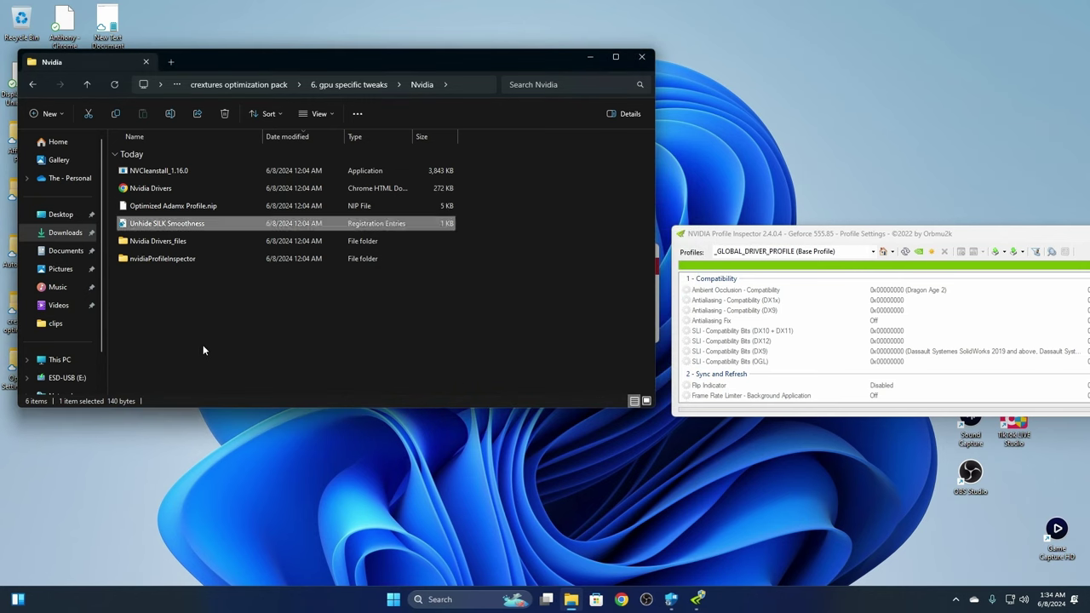
# Import Optimized Adamx Profile.nip into NVIDIA Profile Inspector, then close the inspector.
pyautogui.doubleClick(182, 256)
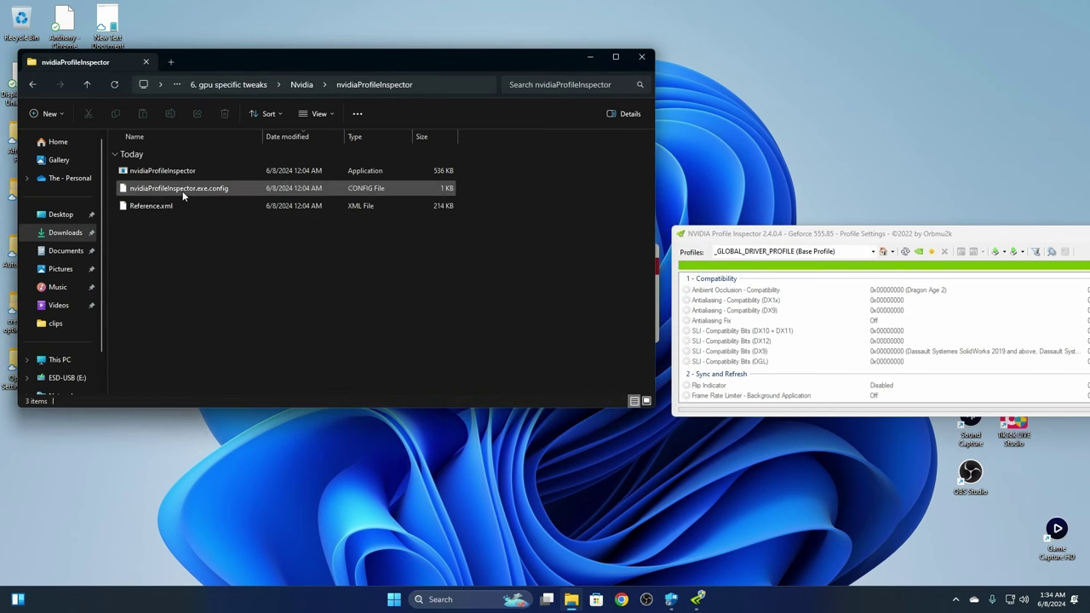
pyautogui.click(298, 85)
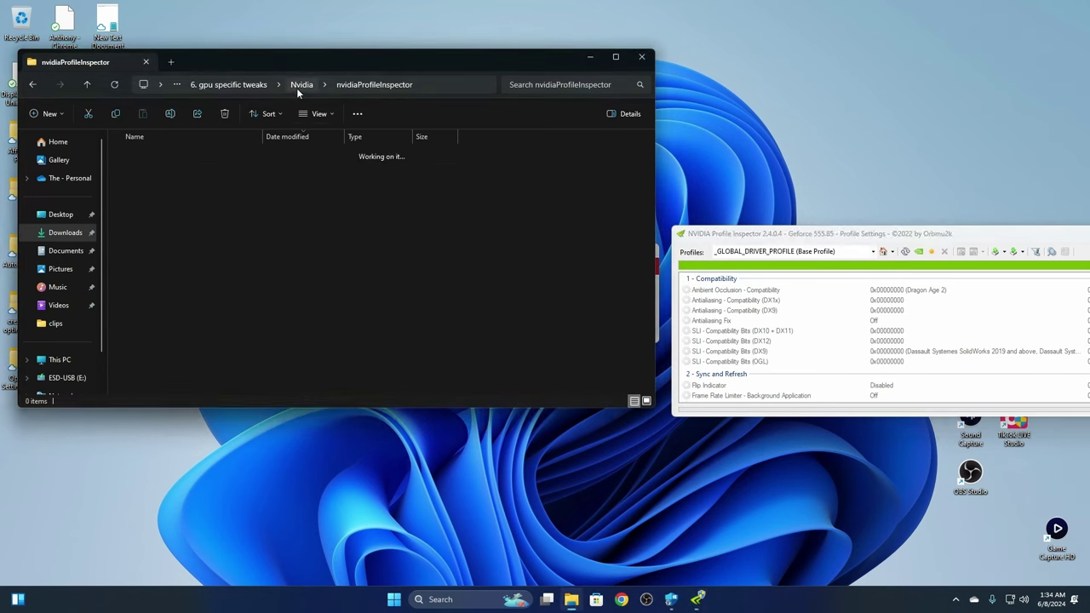
pyautogui.moveTo(145, 209); pyautogui.dragTo(761, 320)
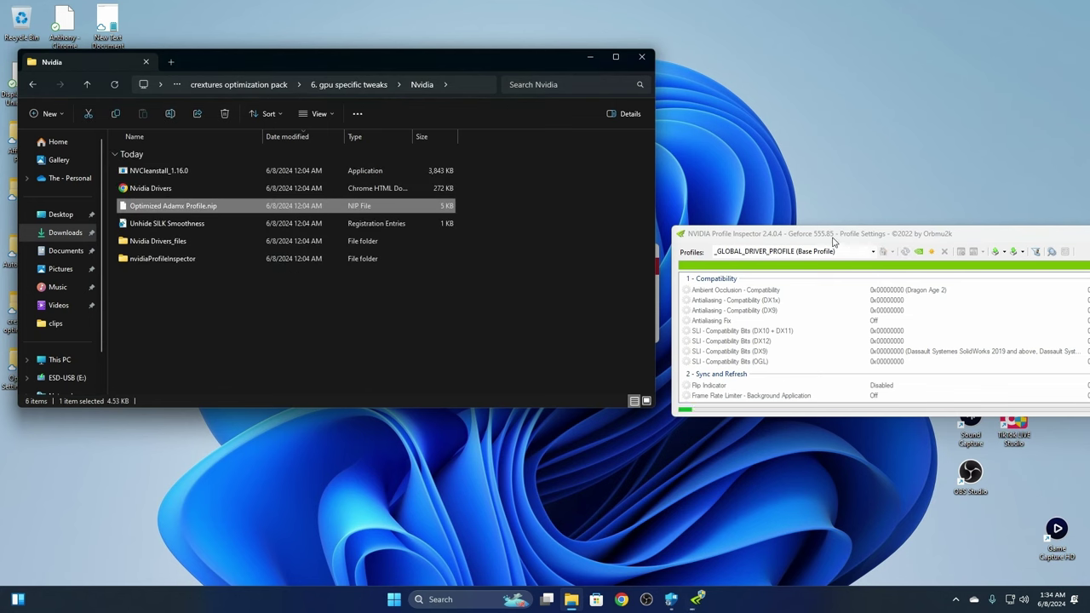
pyautogui.click(584, 337)
pyautogui.moveTo(801, 239); pyautogui.dragTo(258, 194)
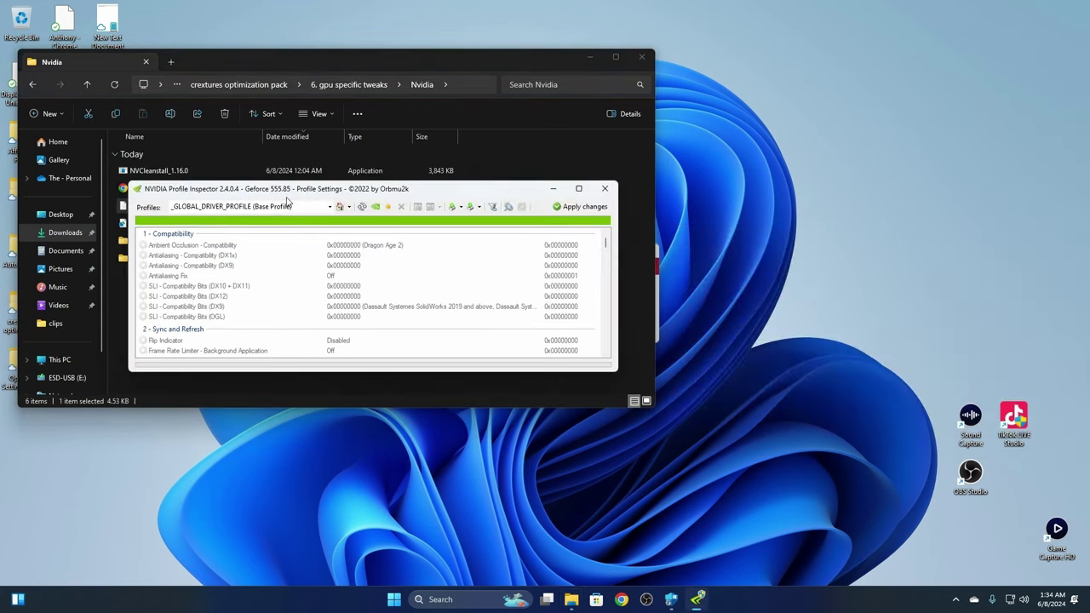
pyautogui.click(604, 191)
# Leave the restore point folder and launch MSI Afterburner from its desktop shortcut.
pyautogui.click(357, 87)
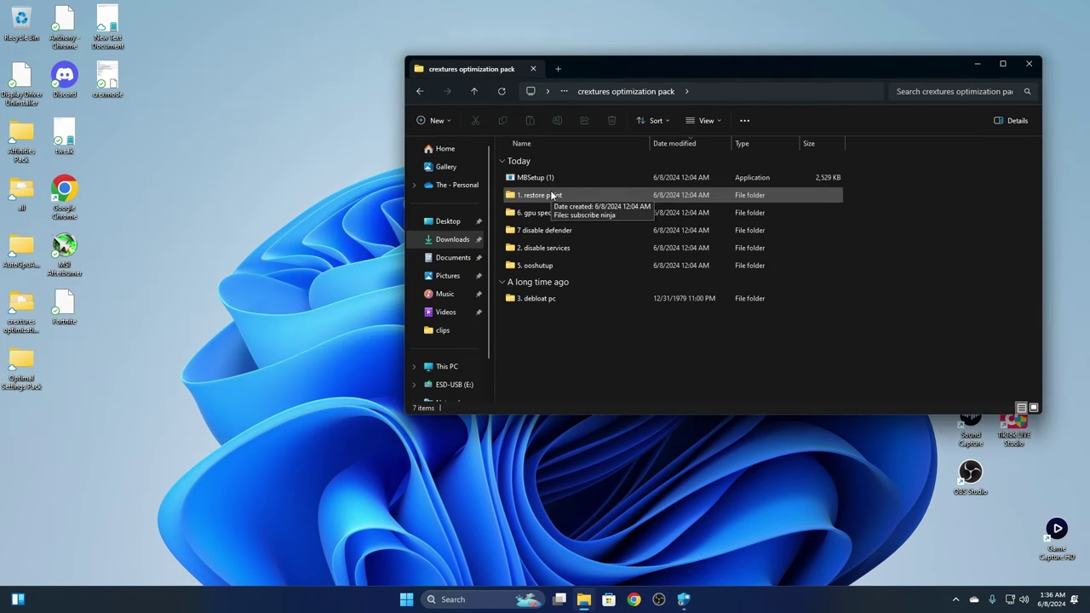
pyautogui.doubleClick(552, 196)
pyautogui.hotkey('alt', 'Left')
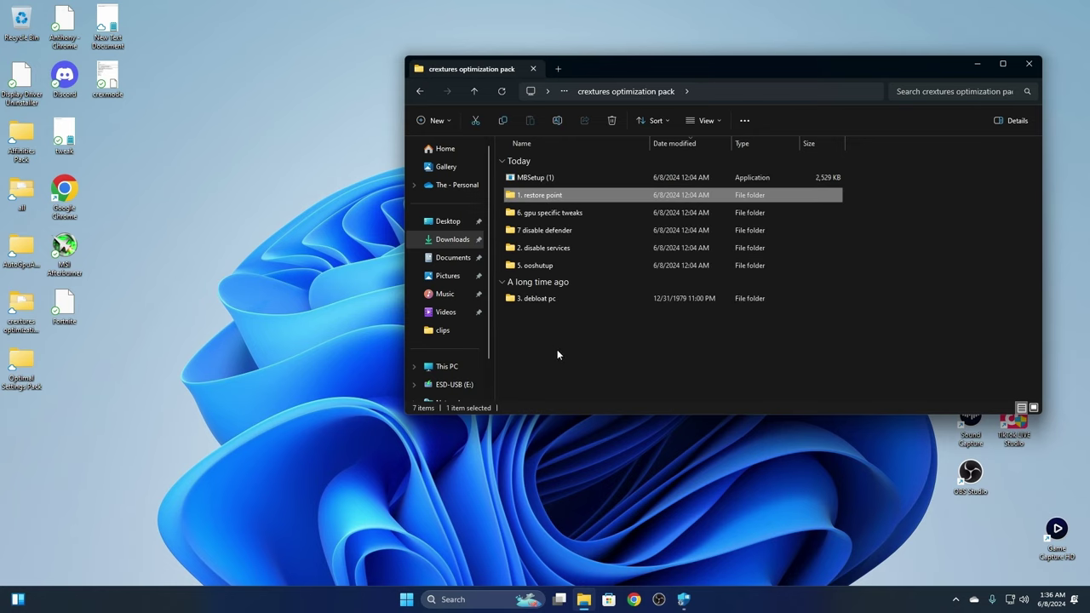
pyautogui.doubleClick(65, 249)
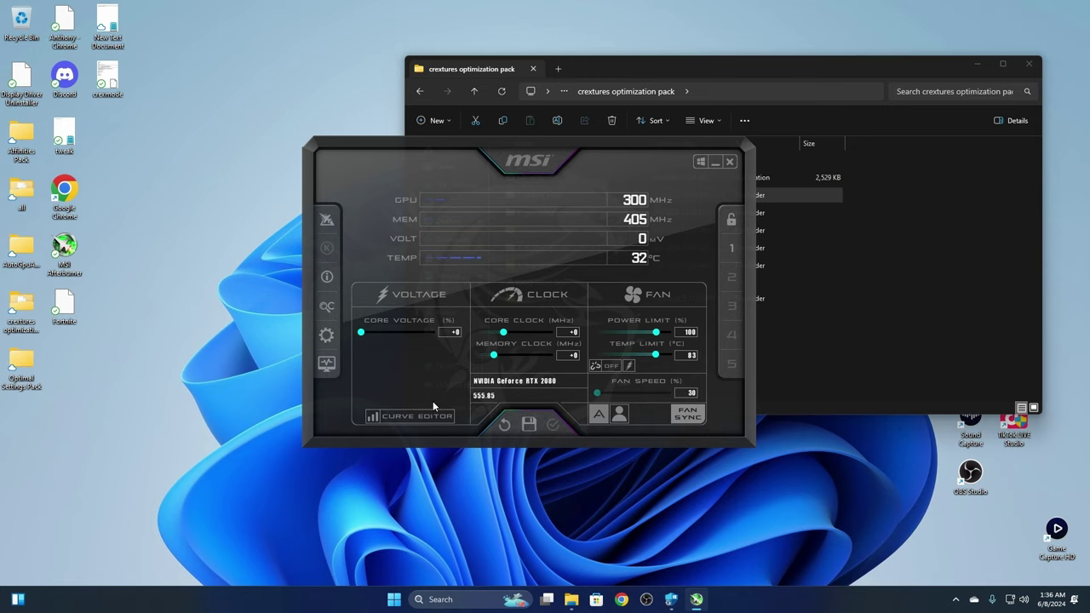
# Open the Curve Editor and read a point's values on the voltage/frequency curve.
pyautogui.click(411, 416)
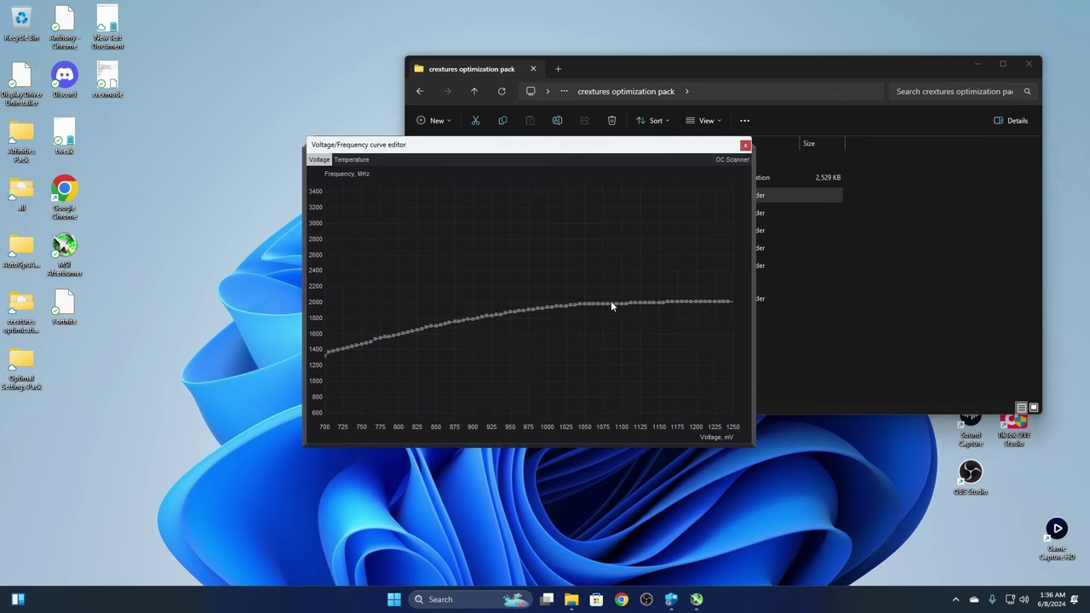
pyautogui.moveTo(608, 303)
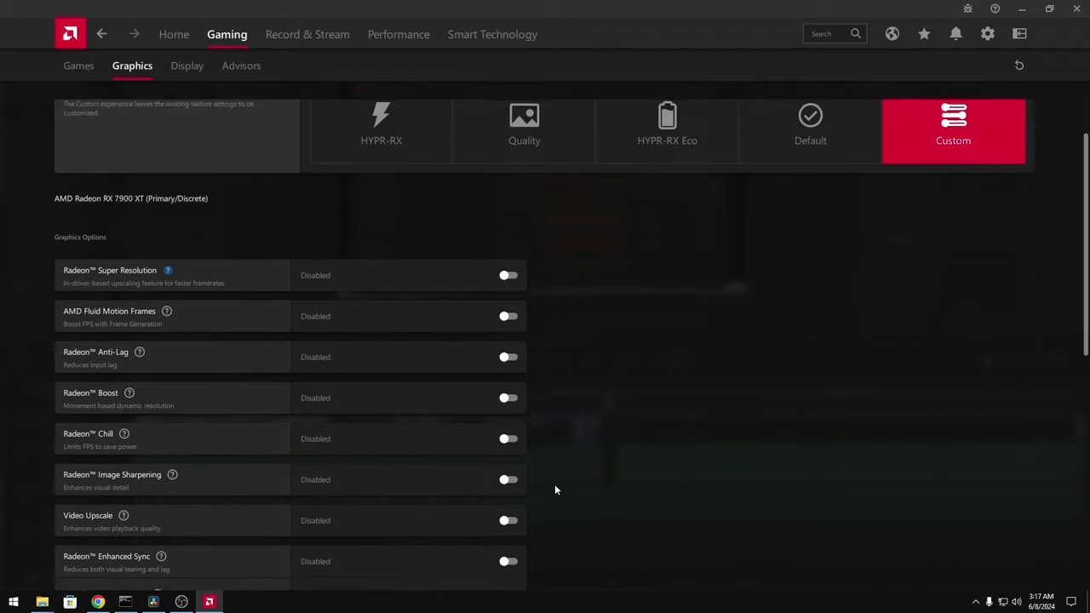
# Show Display 1 settings with Overrides expanded, revealing HDCP Support disabled and FreeSync unsupported.
pyautogui.scroll(-4, 554, 483)
pyautogui.scroll(-3, 559, 476)
pyautogui.scroll(6, 560, 474)
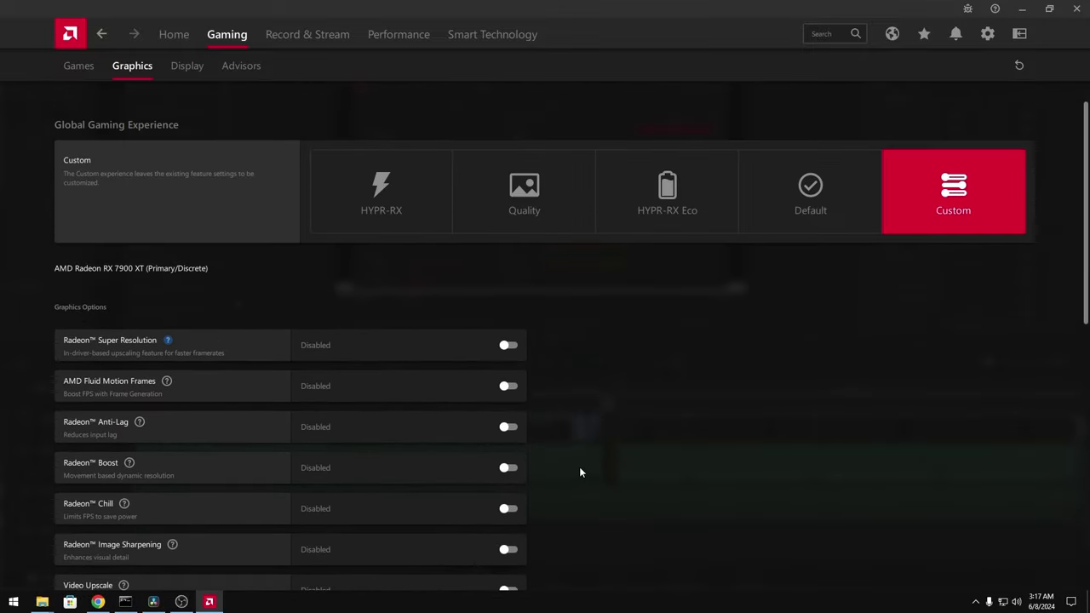
pyautogui.click(186, 66)
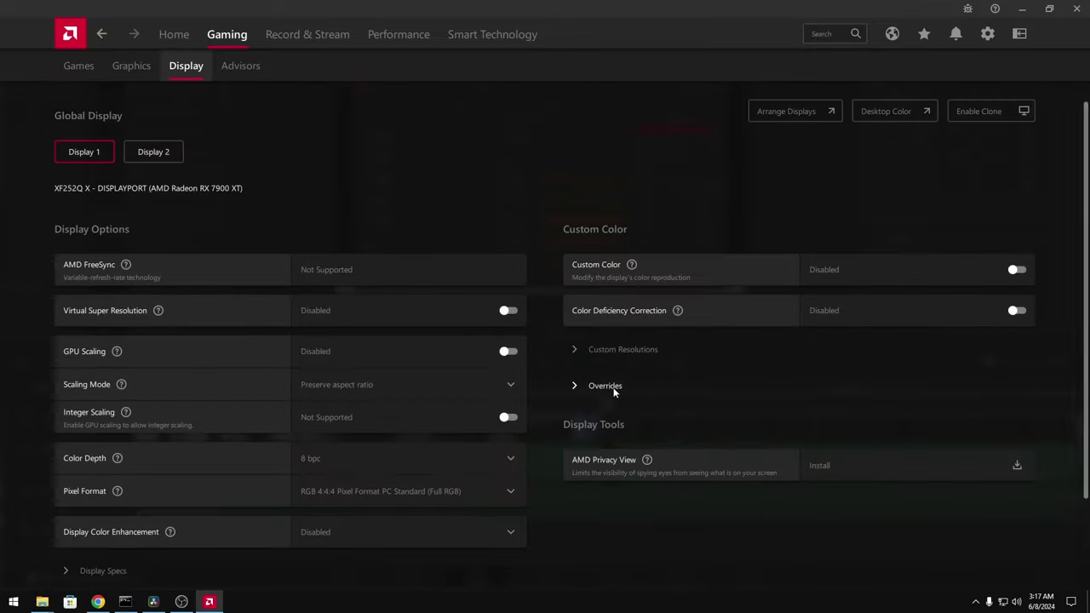
pyautogui.click(588, 384)
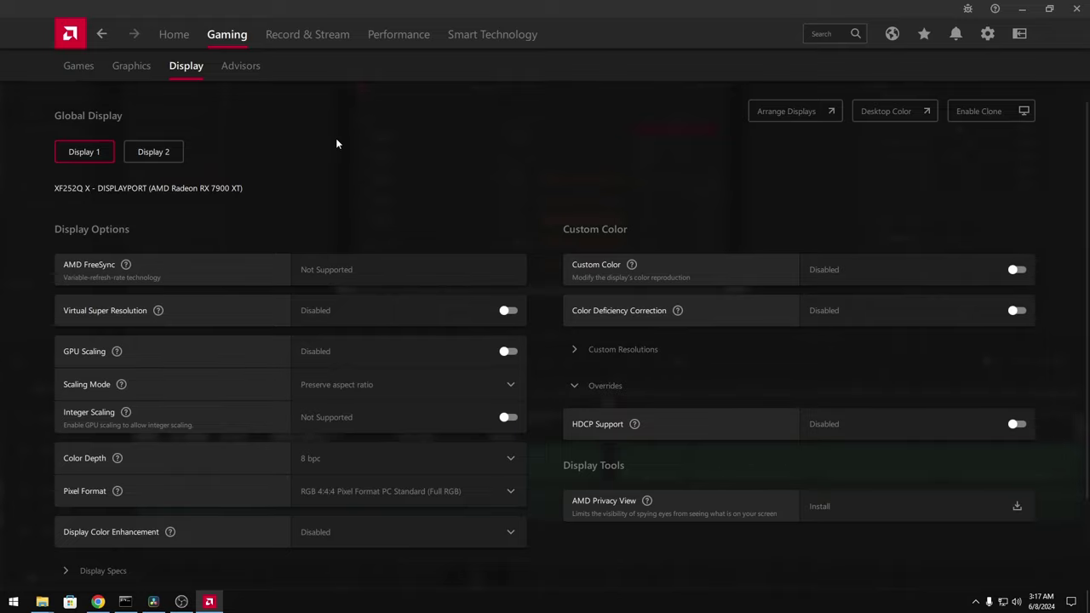
# Enable fan tuning advanced control, raise the low and middle fan curve points, and apply.
pyautogui.click(241, 66)
pyautogui.click(399, 34)
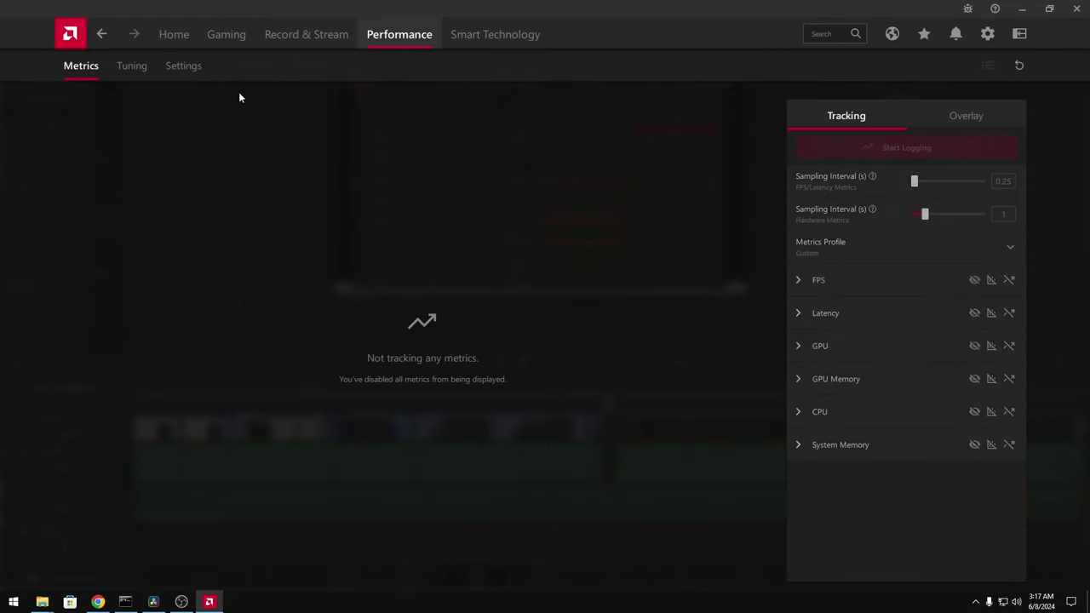
pyautogui.click(183, 65)
pyautogui.click(80, 66)
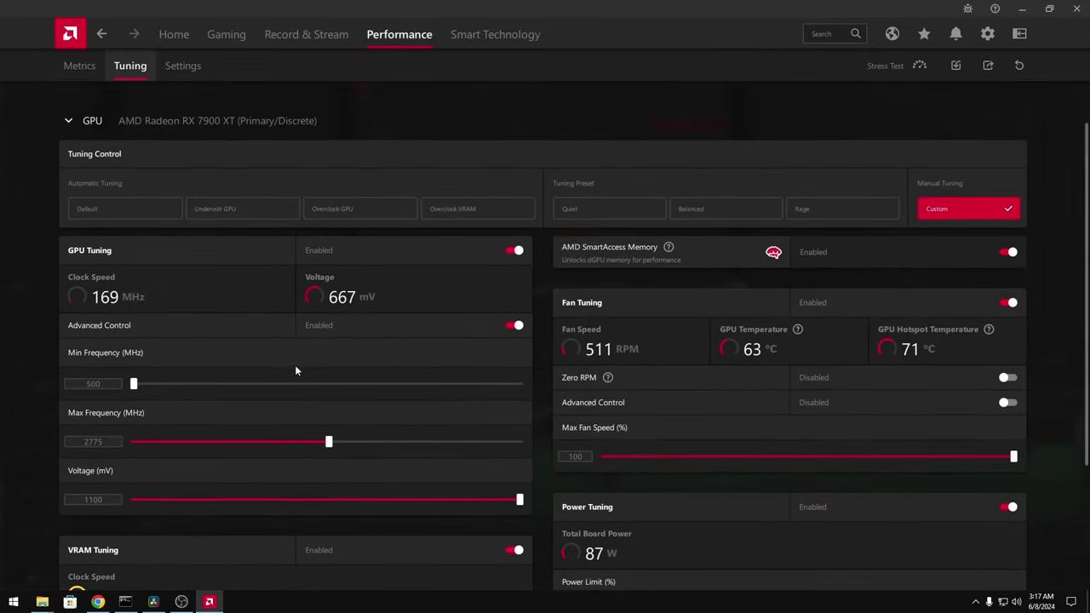
pyautogui.scroll(-2, 295, 369)
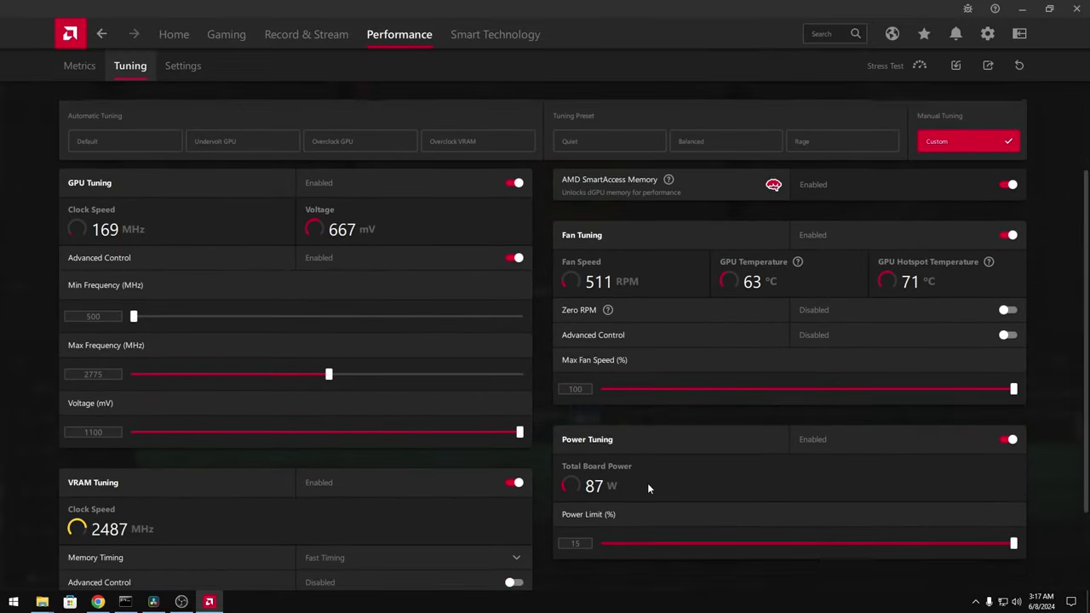
pyautogui.scroll(-1, 651, 487)
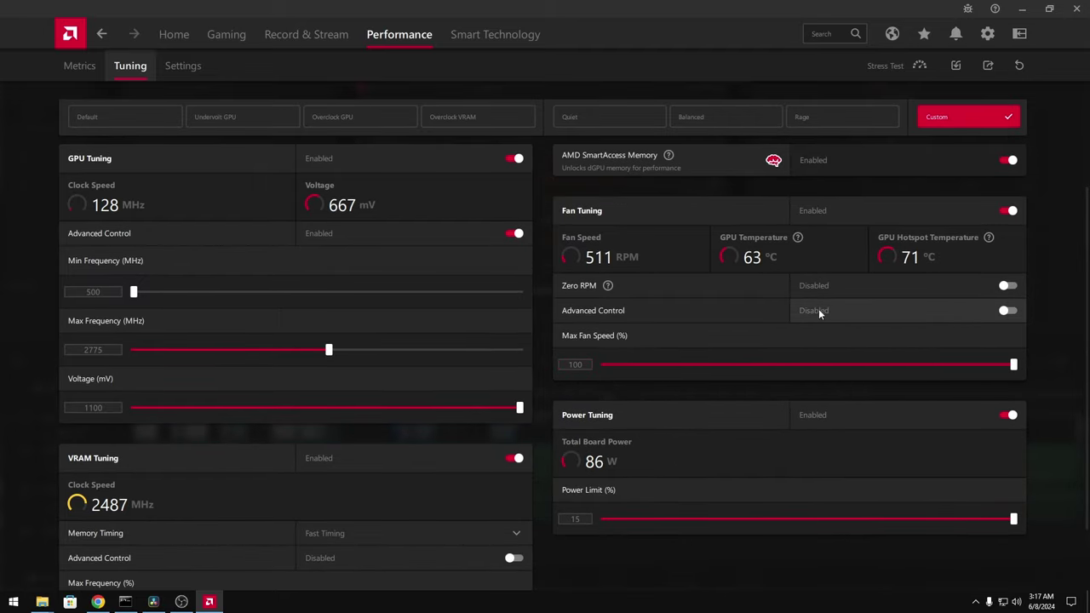
pyautogui.click(869, 313)
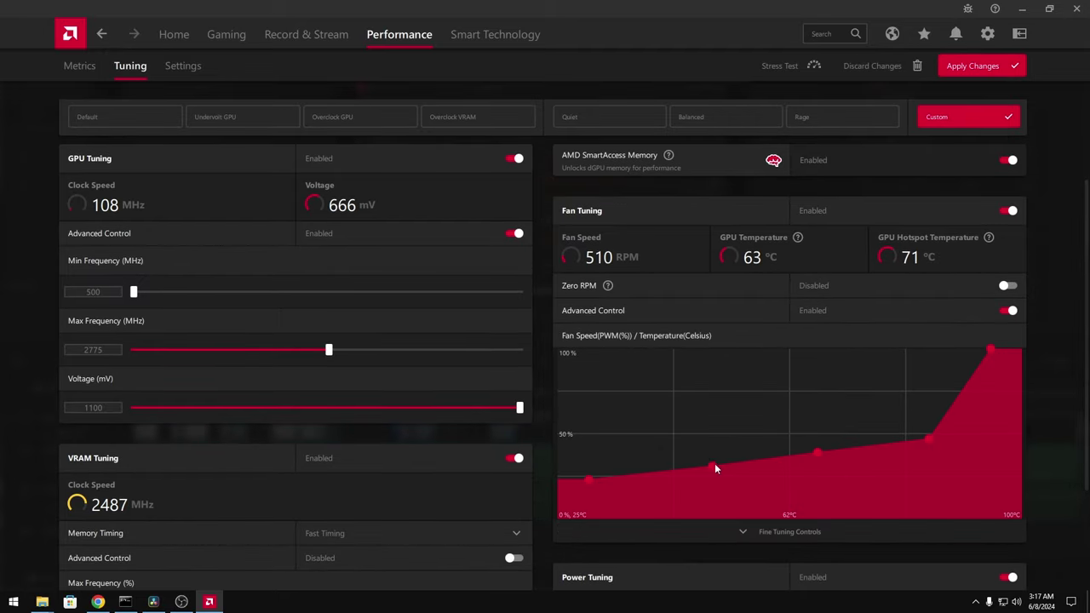
pyautogui.moveTo(590, 481); pyautogui.dragTo(600, 435)
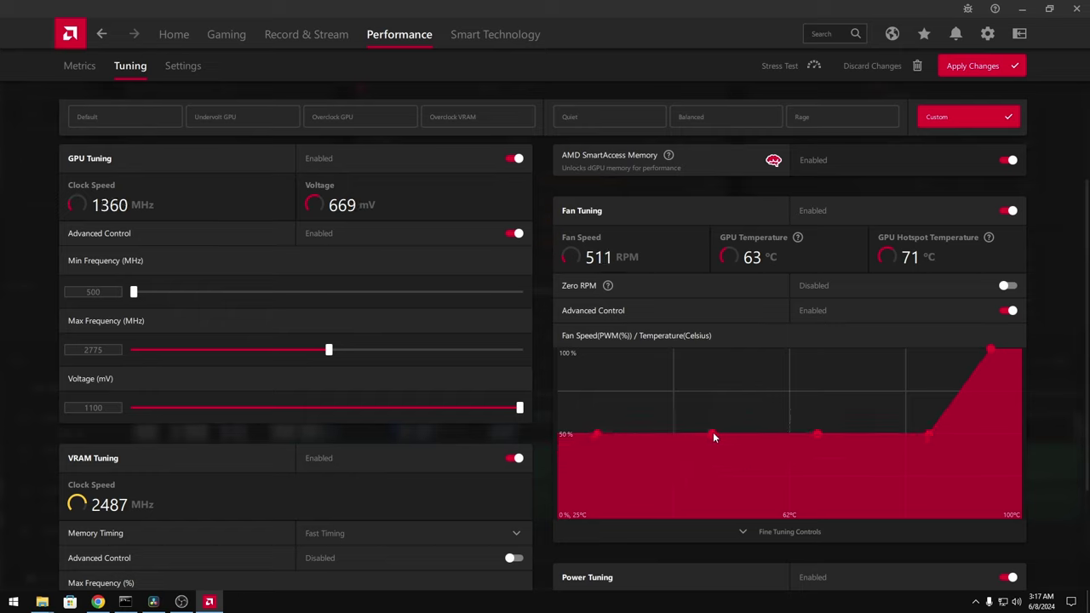
pyautogui.moveTo(713, 433); pyautogui.dragTo(717, 398)
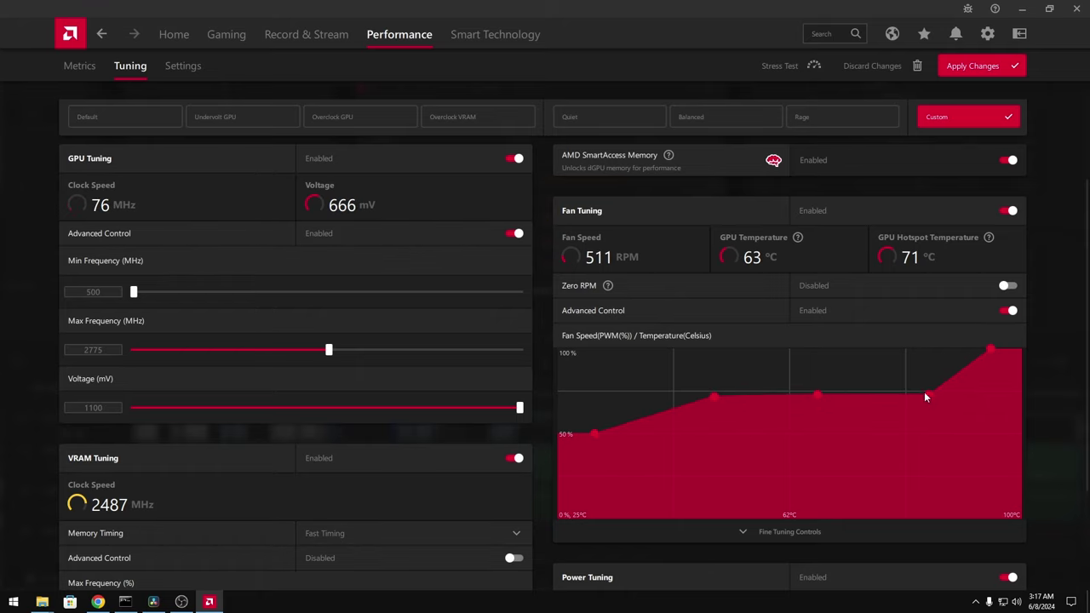
pyautogui.scroll(-3, 594, 312)
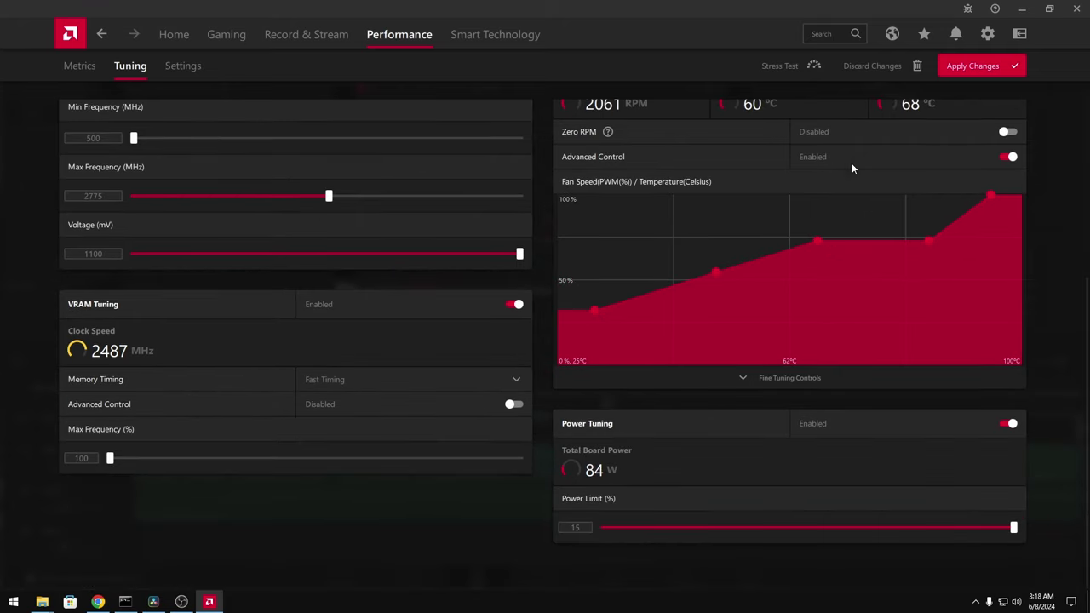
pyautogui.click(977, 66)
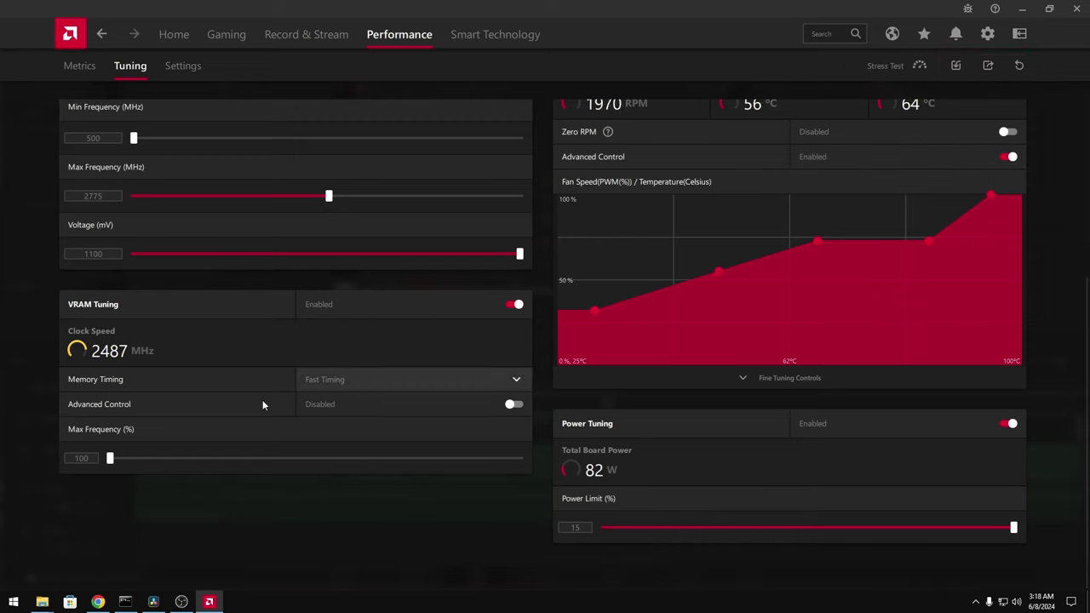
# Enable VRAM advanced control with a 2500 MHz max frequency and apply it.
pyautogui.click(323, 400)
pyautogui.moveTo(174, 468); pyautogui.dragTo(135, 461)
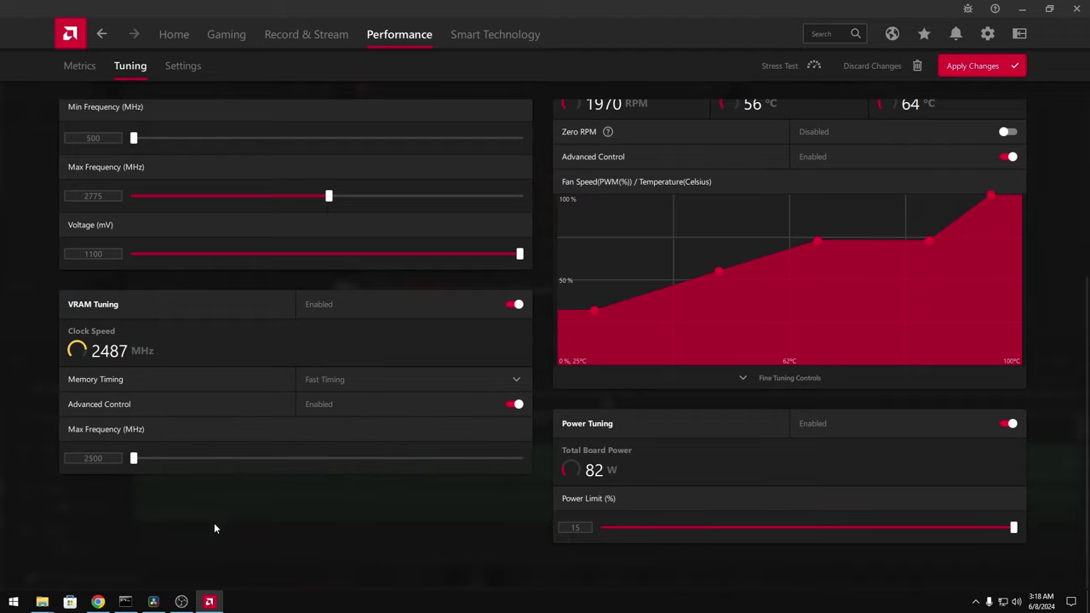
pyautogui.click(965, 73)
pyautogui.scroll(2, 442, 426)
pyautogui.scroll(5, 442, 426)
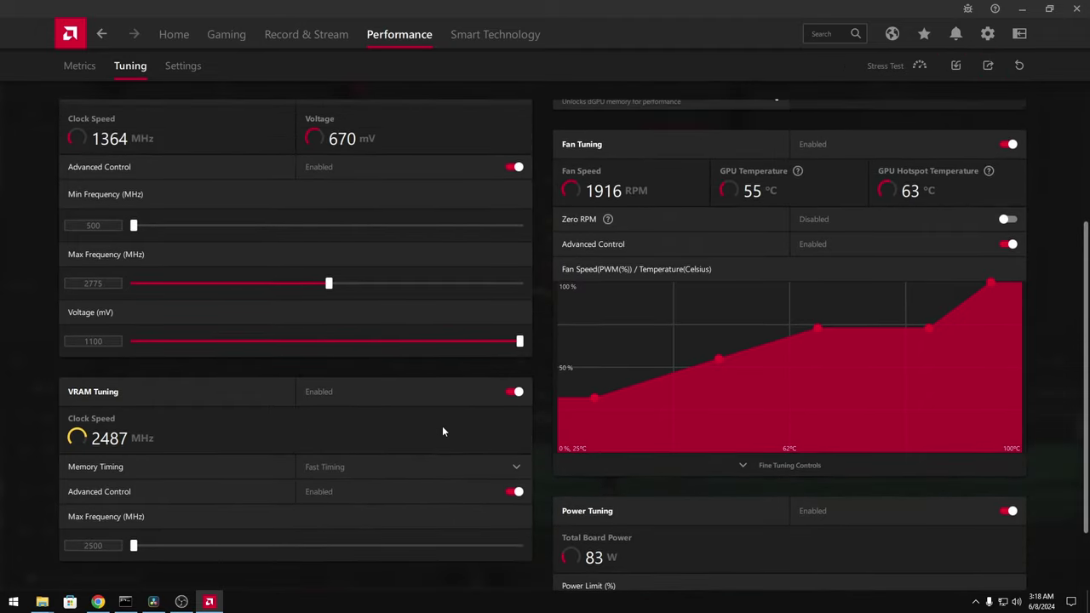
pyautogui.scroll(1, 462, 315)
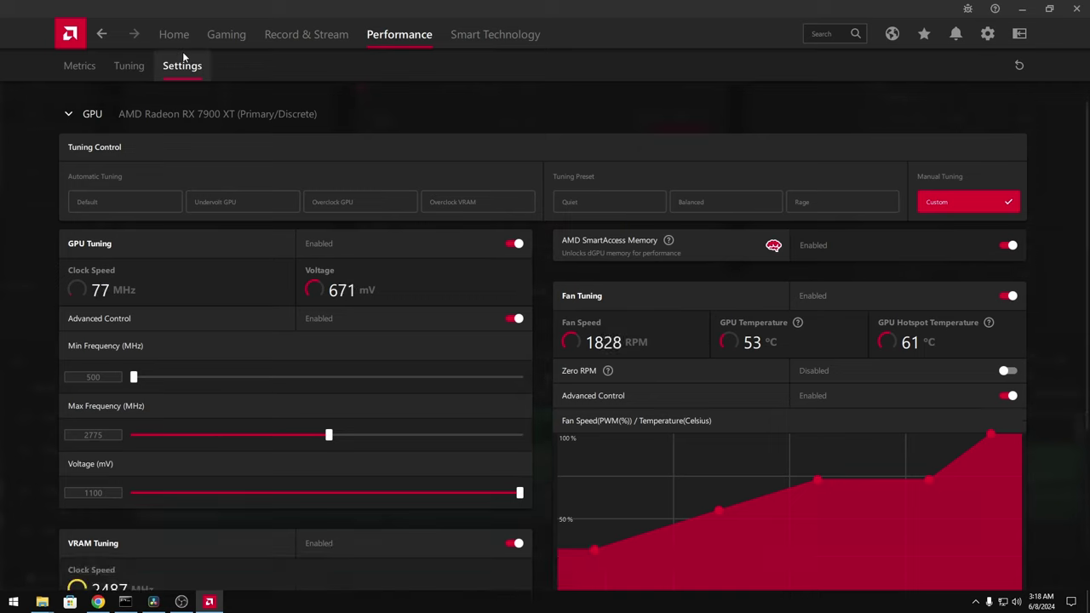
# Disable Advertisements and the other General preferences in AMD Software settings.
pyautogui.click(182, 66)
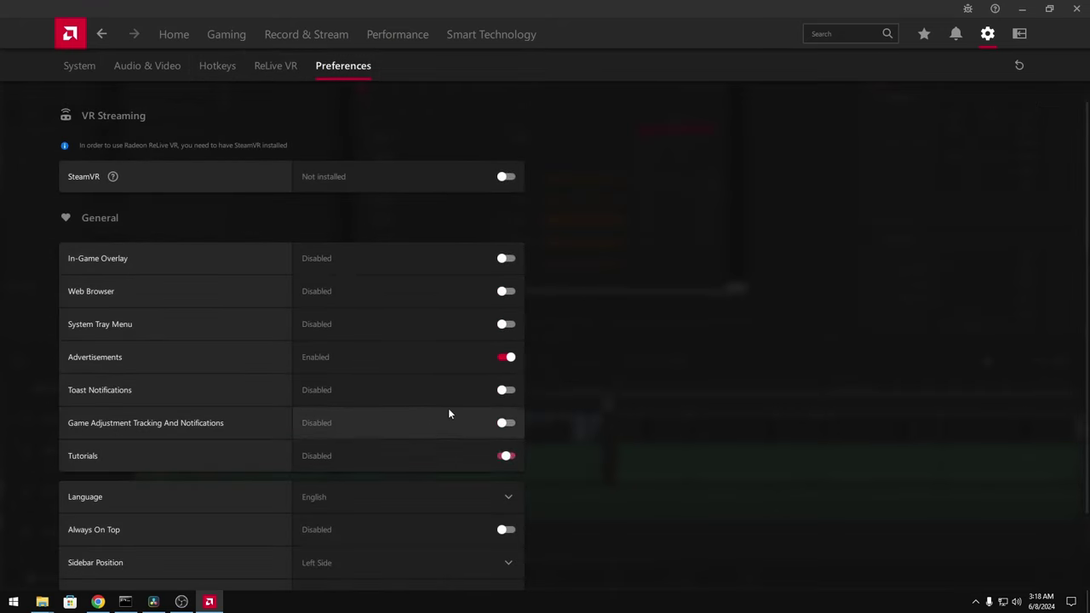
pyautogui.click(451, 365)
pyautogui.click(379, 342)
pyautogui.scroll(-2, 388, 435)
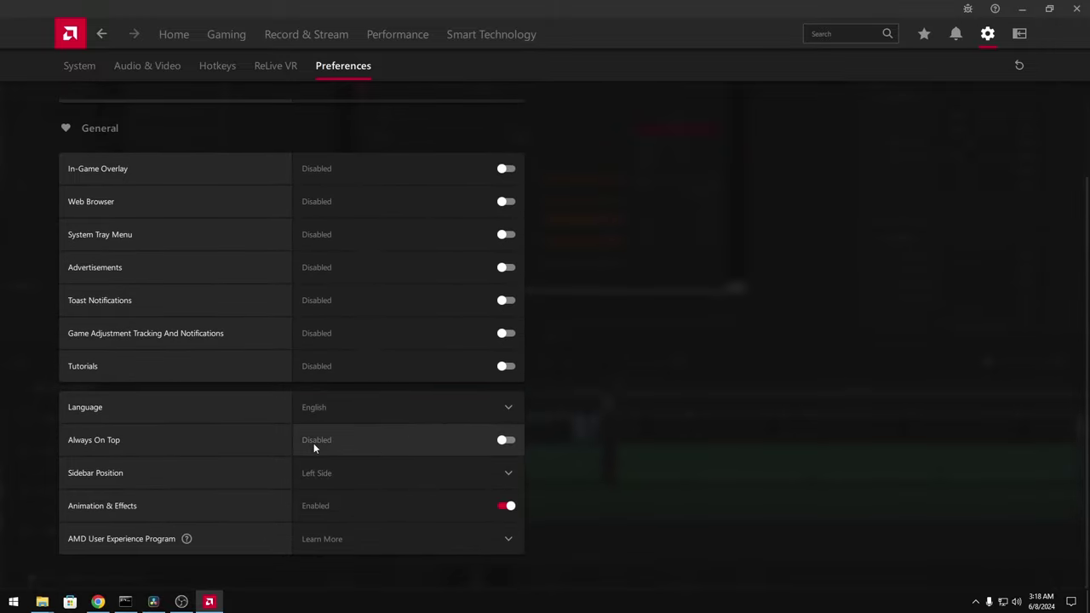
# Search 'amd' in Start and reopen AMD Software from the results.
pyautogui.press('super')
pyautogui.write('amd')
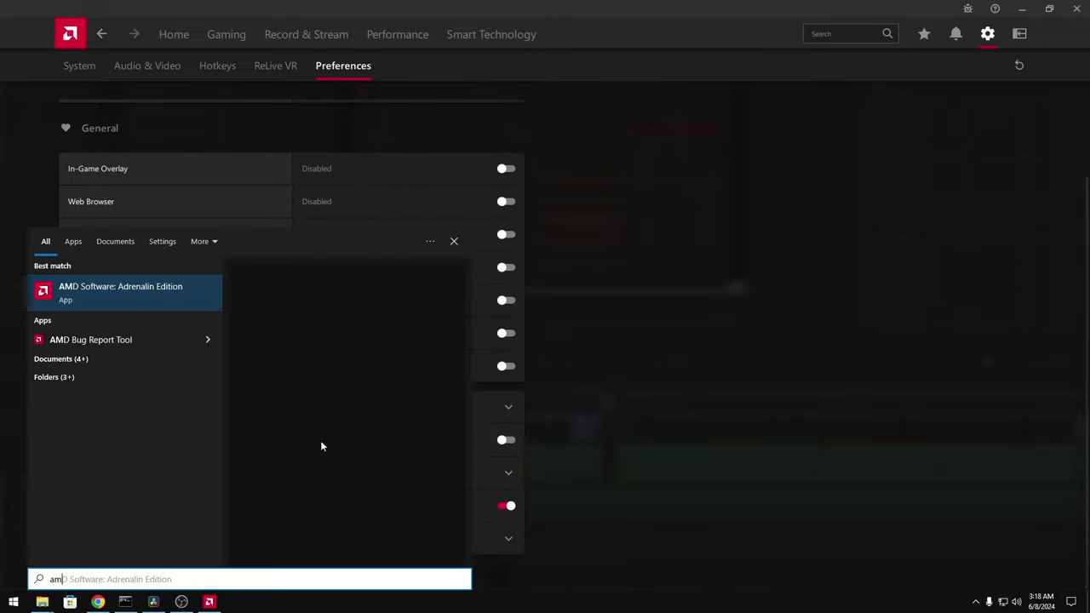
pyautogui.click(612, 300)
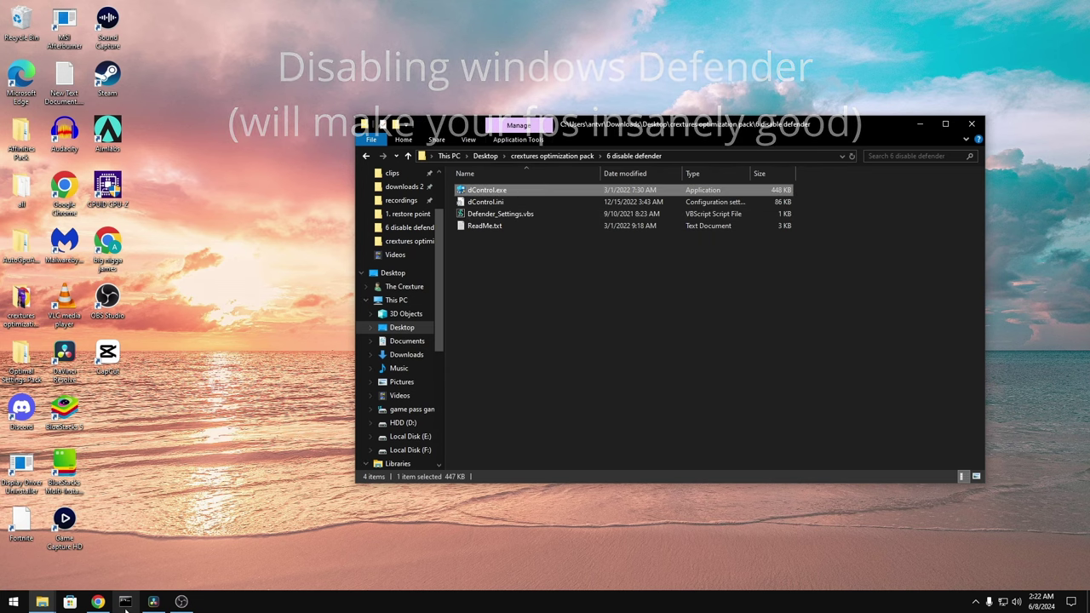
# In a new Chrome tab, search for 'disable defender'.
pyautogui.click(98, 601)
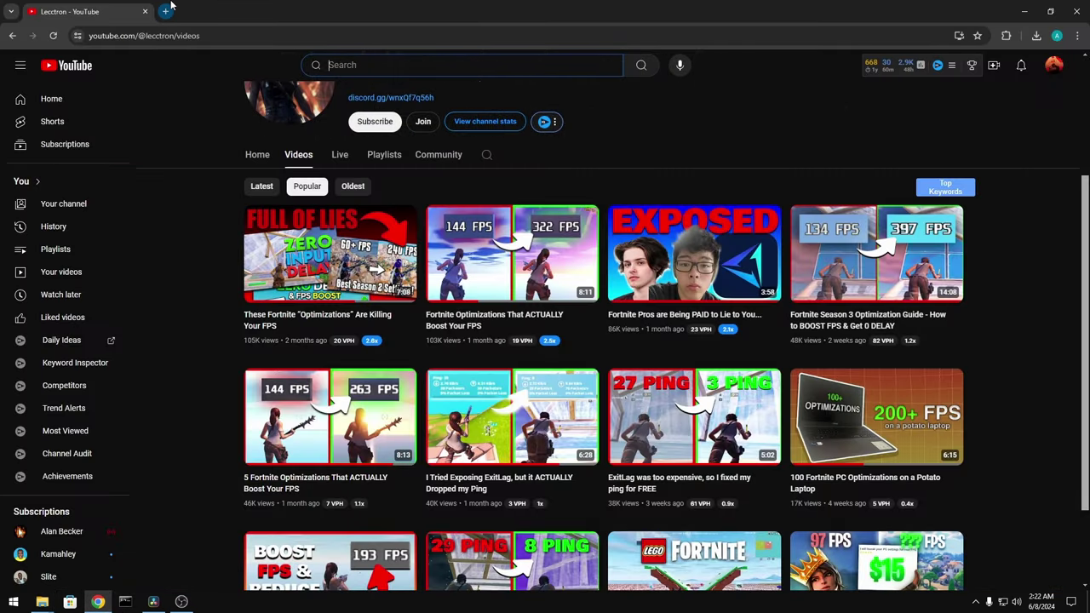
pyautogui.click(166, 10)
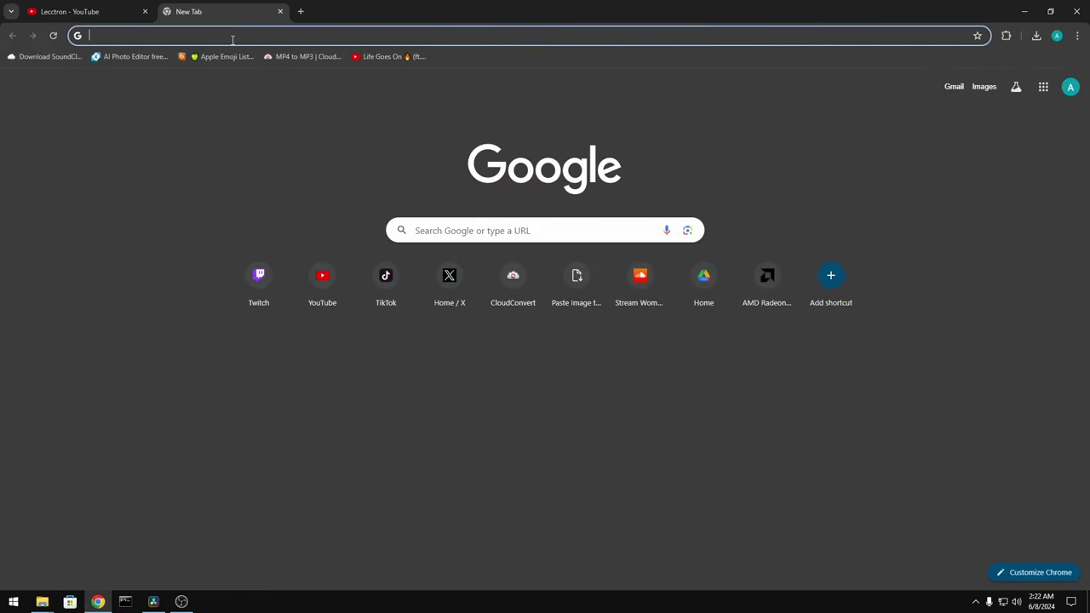
pyautogui.write('goo')
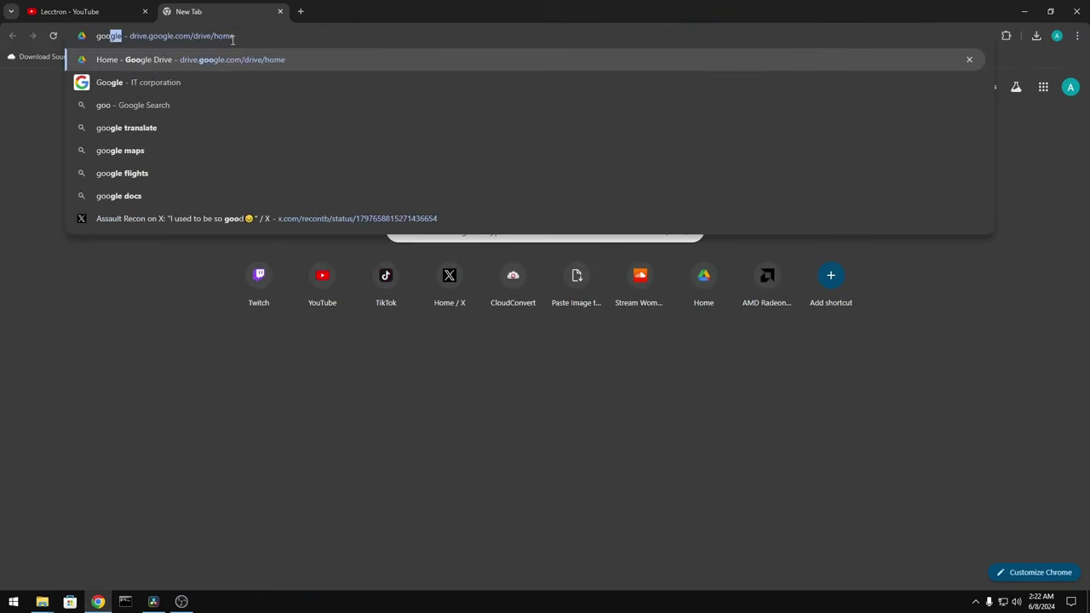
pyautogui.click(305, 14)
pyautogui.click(280, 12)
pyautogui.write('d')
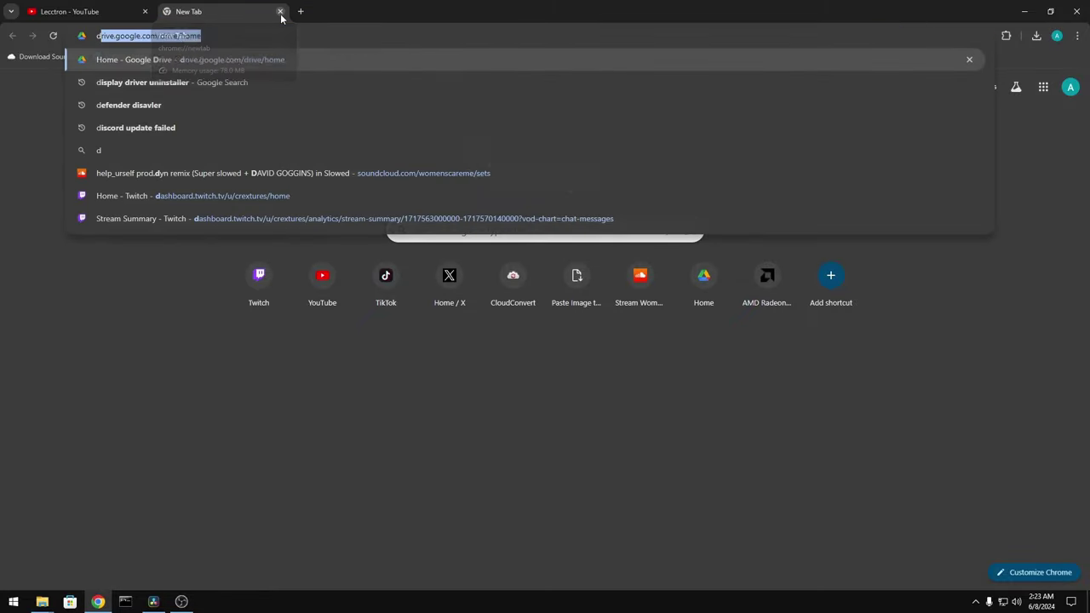
pyautogui.write('isable def')
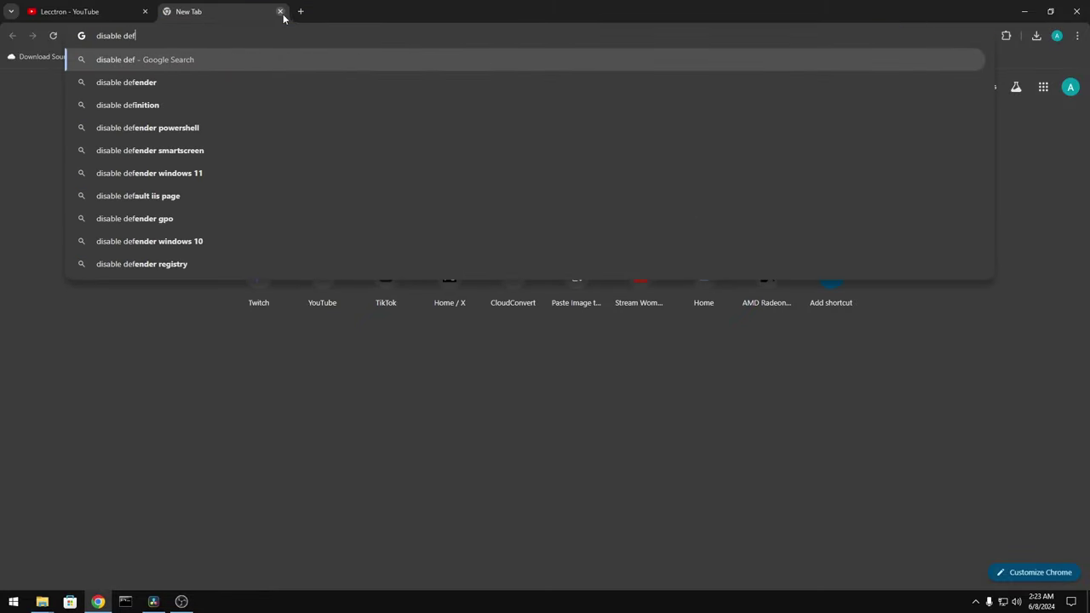
pyautogui.press('Down')
pyautogui.press('Return')
# Download Defender Control v2.1 from the Sordum page.
pyautogui.scroll(-10, 248, 249)
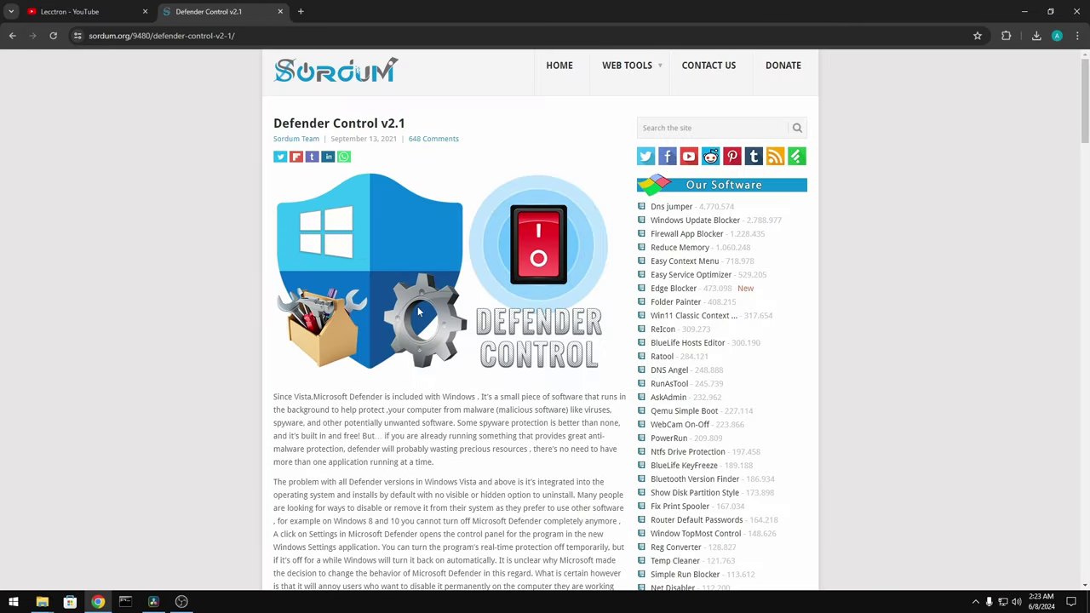
pyautogui.scroll(-15, 292, 312)
pyautogui.scroll(-20, 356, 311)
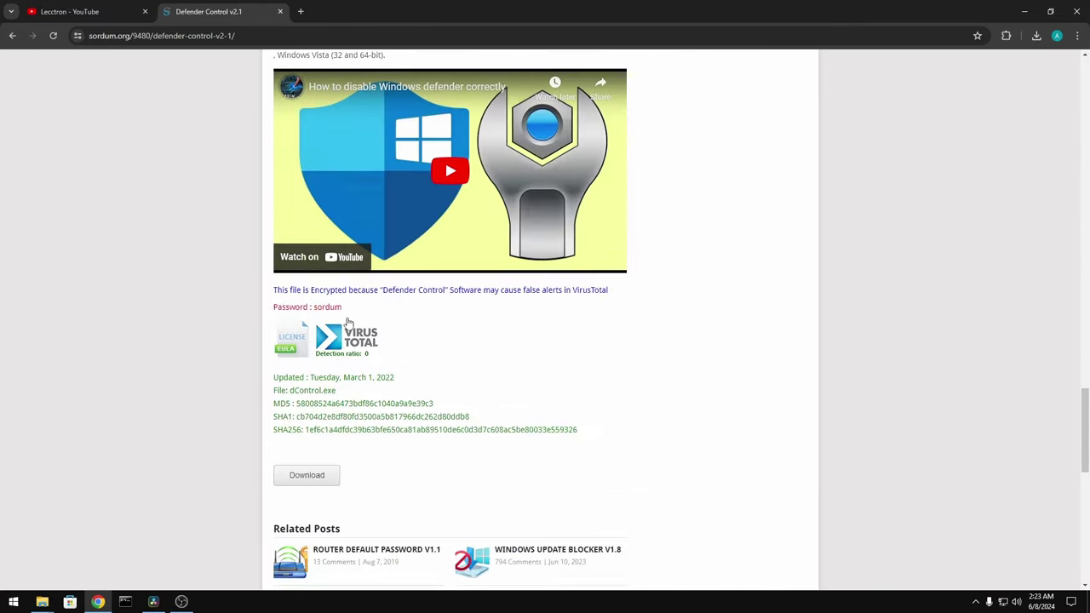
pyautogui.click(309, 197)
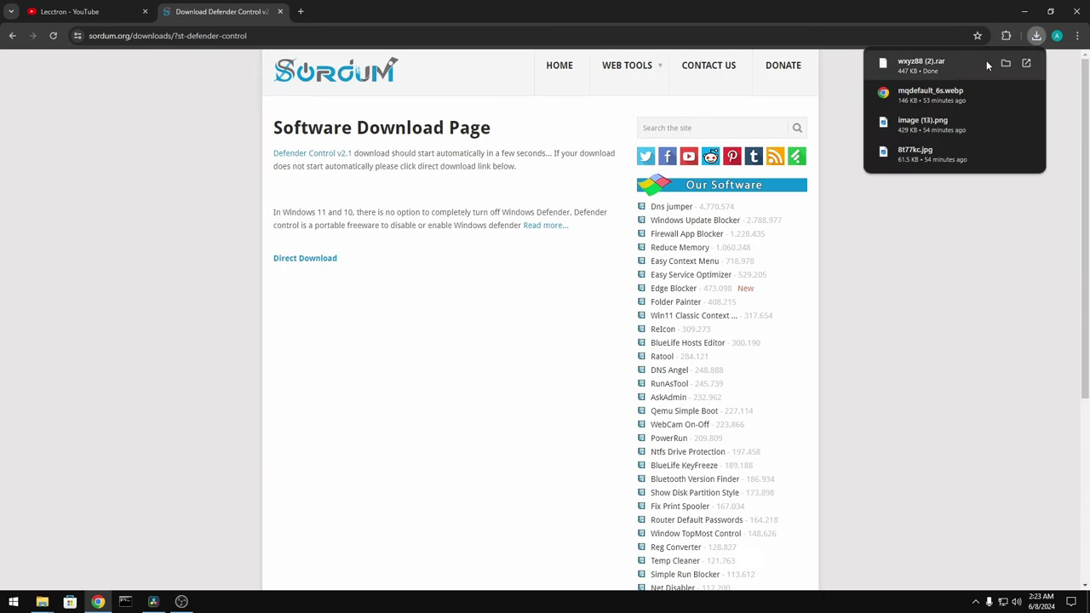
# Extract the downloaded Defender Control .rar with 7-Zip, entering the archive password.
pyautogui.click(1001, 59)
pyautogui.rightClick(494, 478)
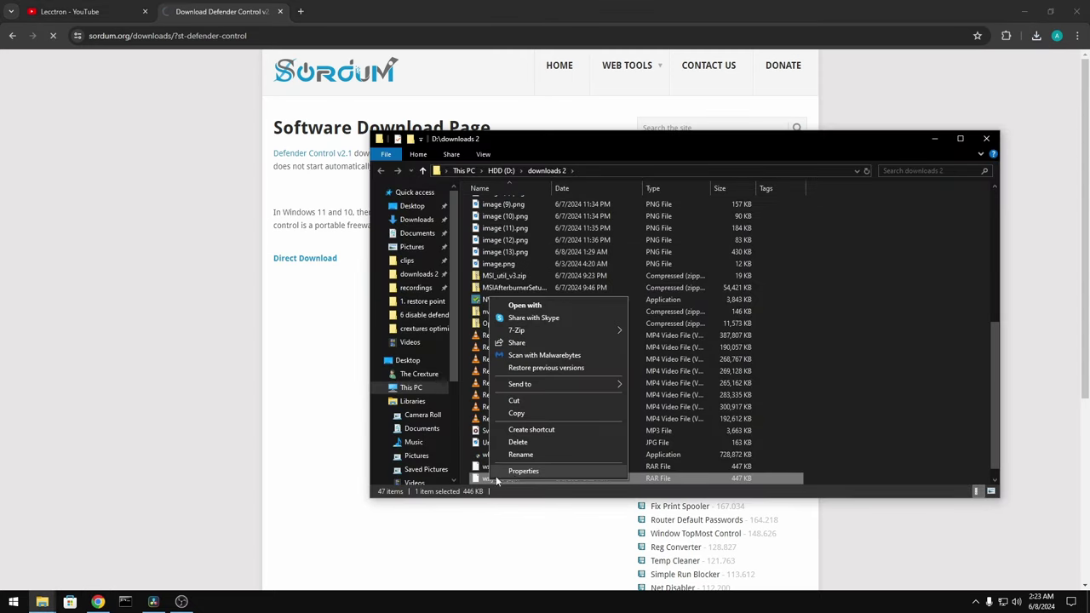
pyautogui.moveTo(542, 332)
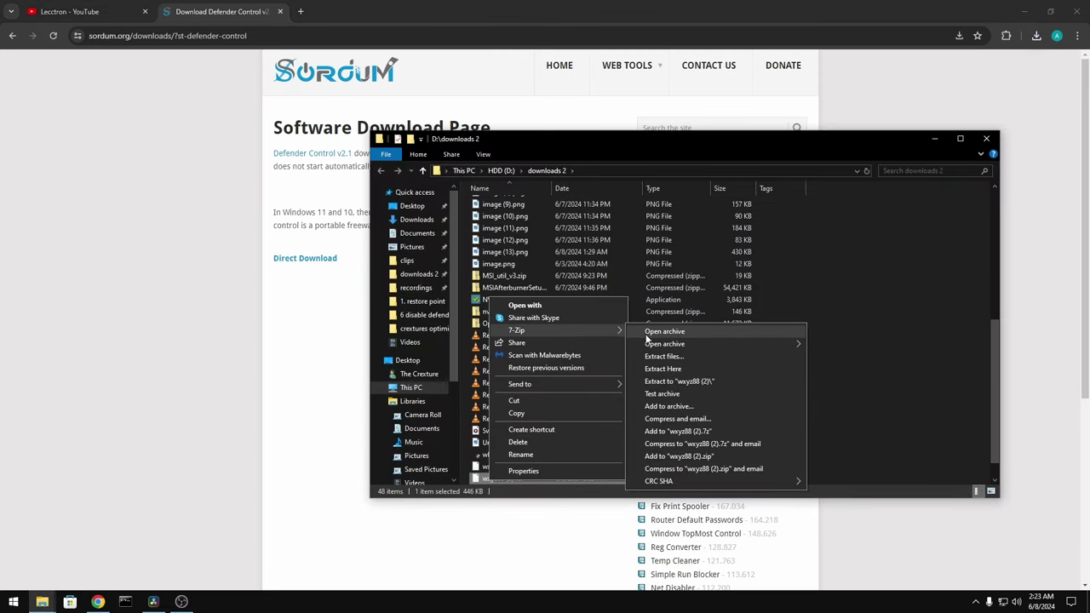
pyautogui.click(678, 384)
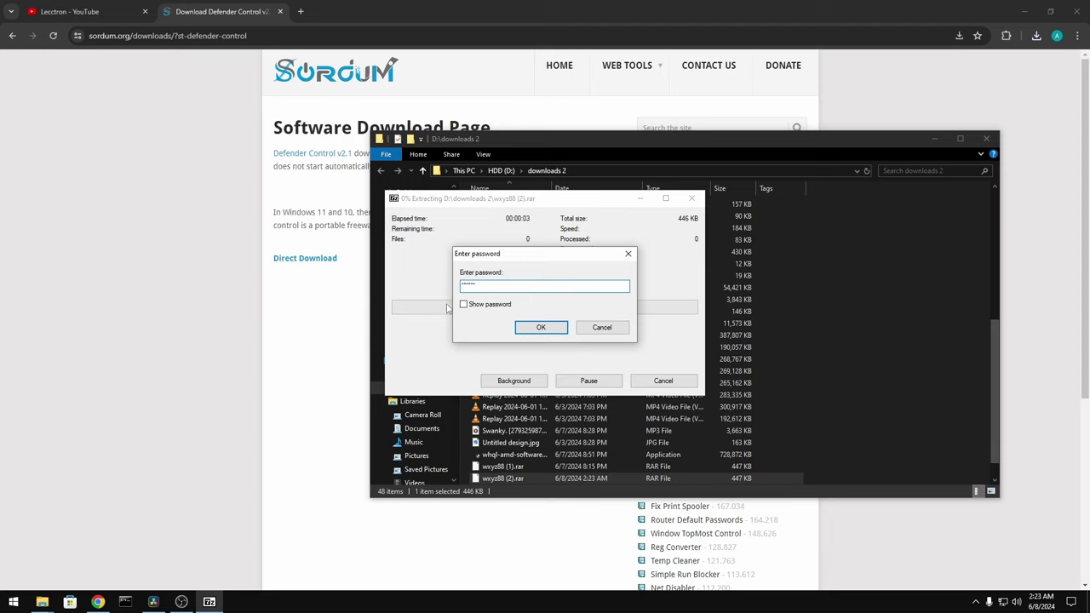
pyautogui.click(463, 304)
pyautogui.moveTo(468, 286); pyautogui.dragTo(505, 296)
pyautogui.click(537, 326)
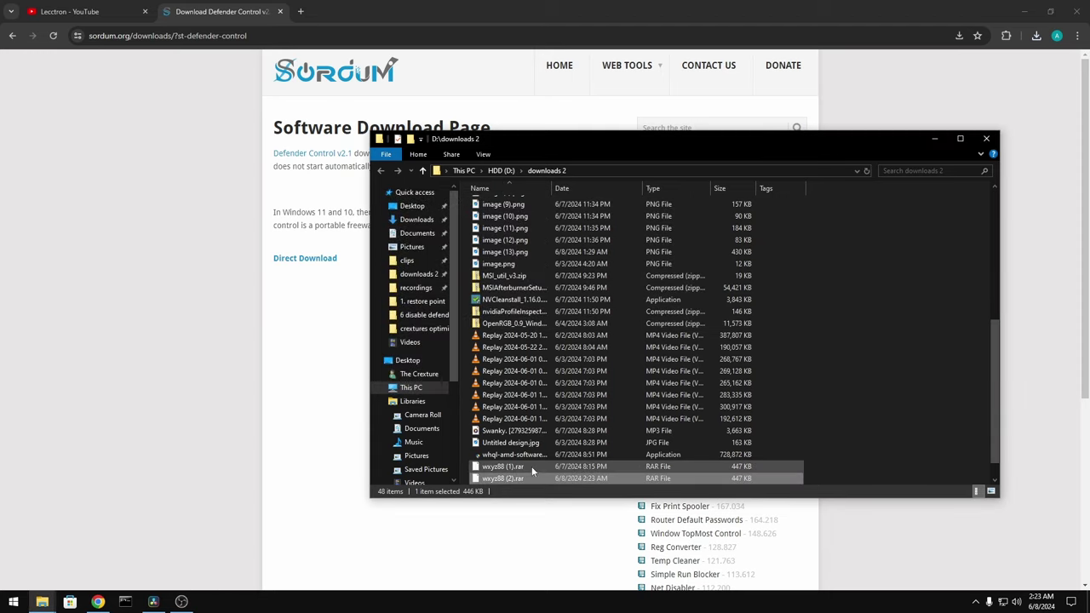
# Run dControl.exe from the extracted wxyz88 folder, then close its window.
pyautogui.scroll(8, 571, 372)
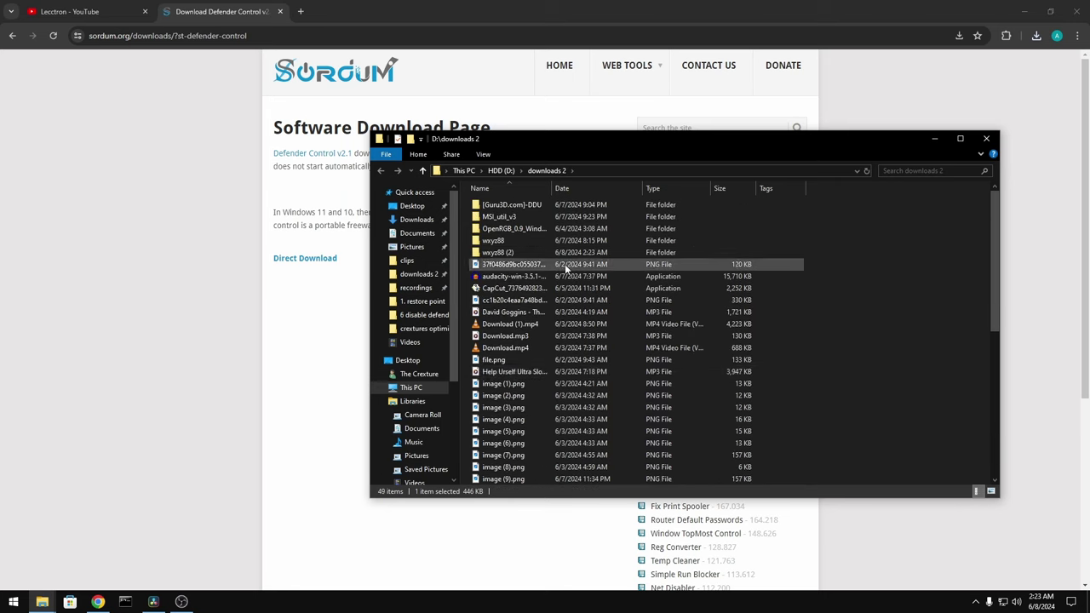
pyautogui.click(529, 241)
pyautogui.doubleClick(529, 239)
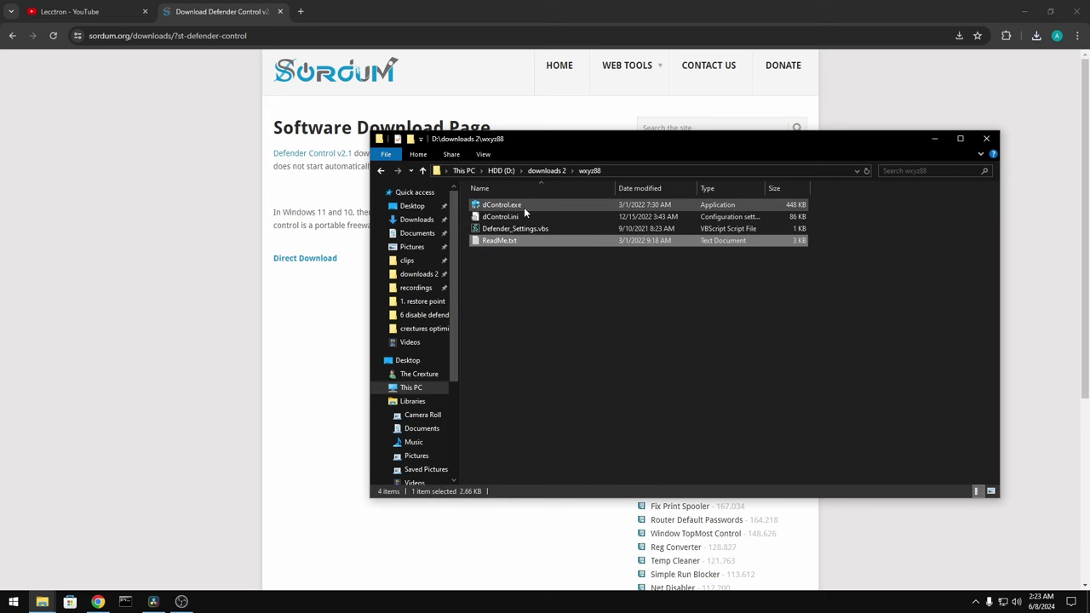
pyautogui.click(523, 207)
pyautogui.doubleClick(523, 206)
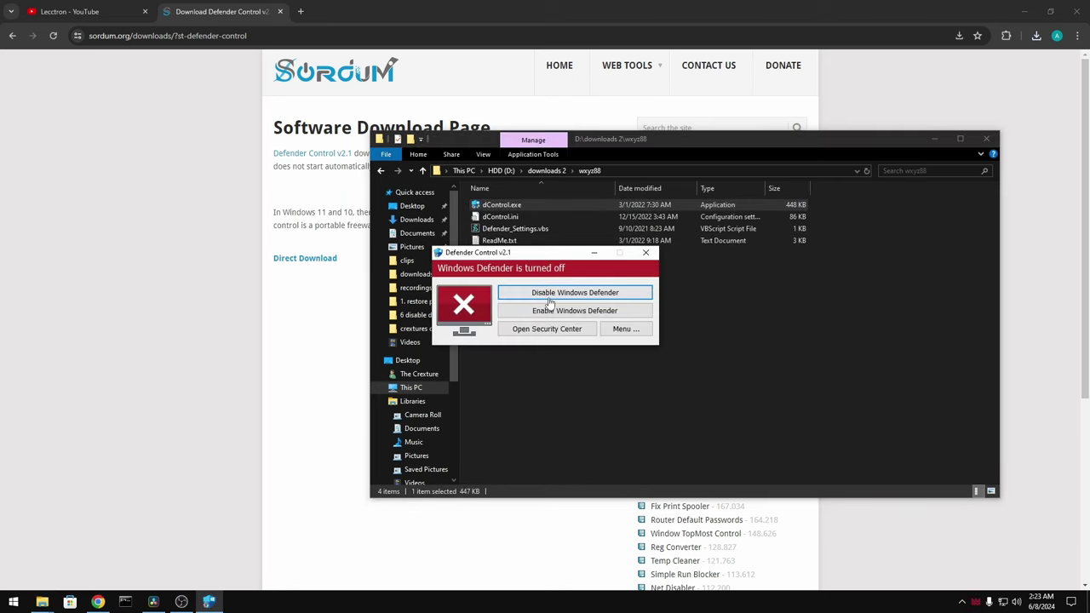
pyautogui.click(645, 252)
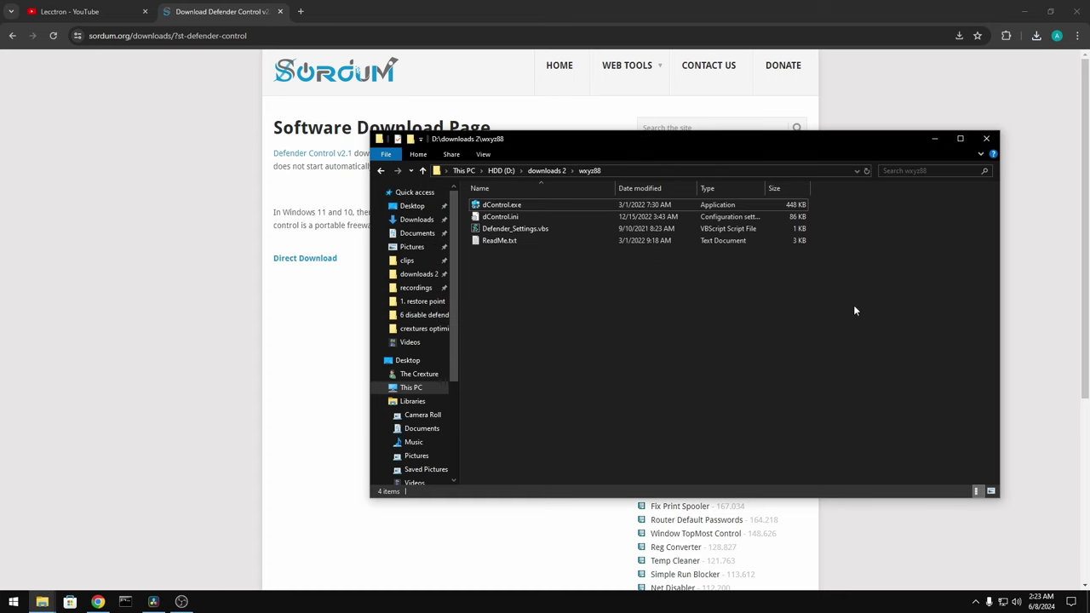
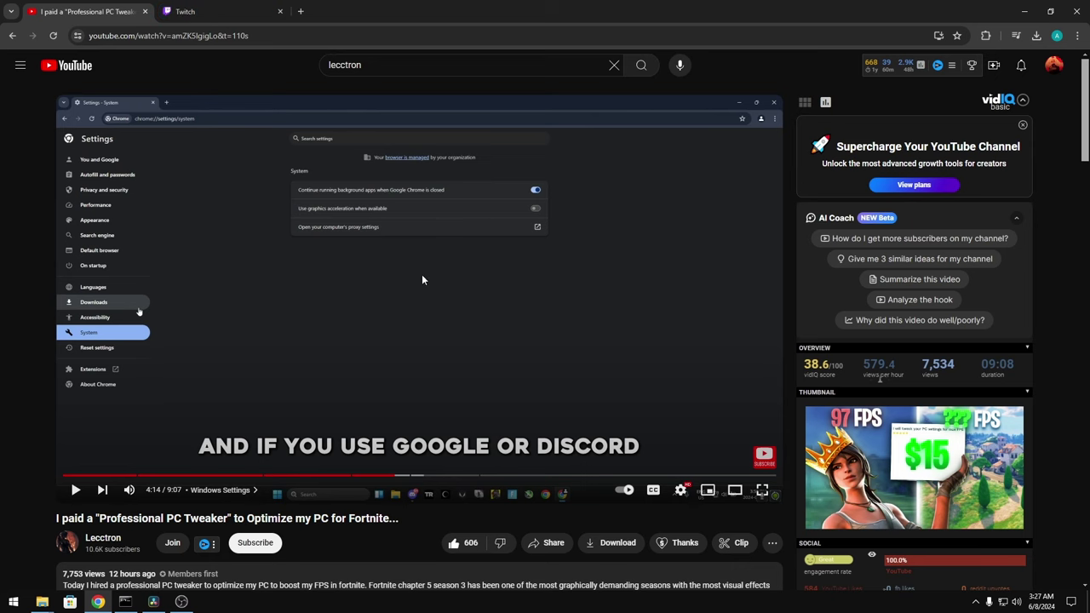
# Switch from the Fortnite PC-tweaker video to the Twitch Stream Manager dashboard tab.
pyautogui.click(185, 11)
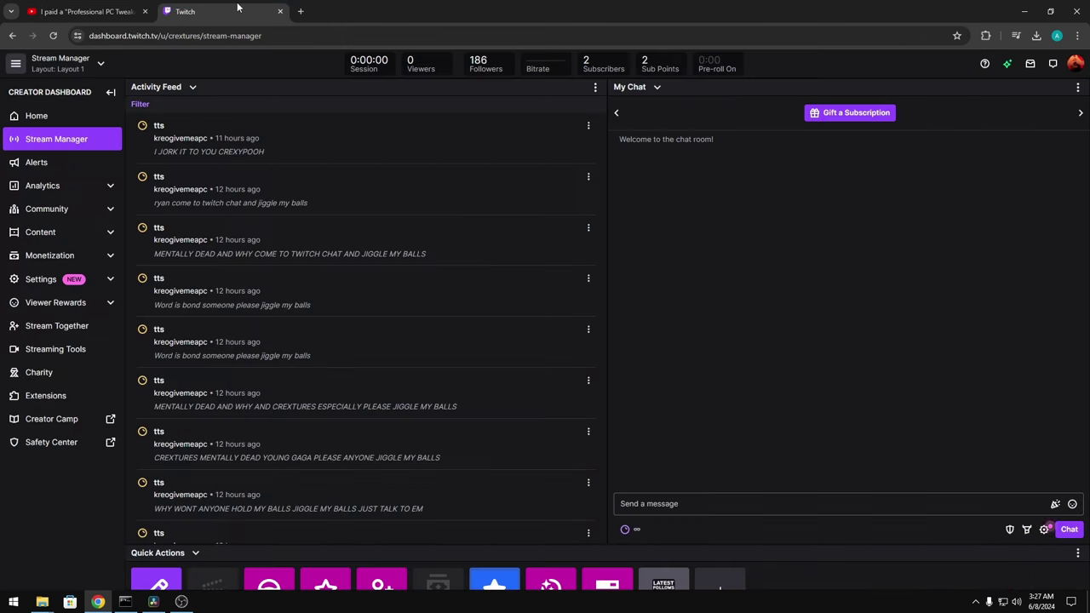